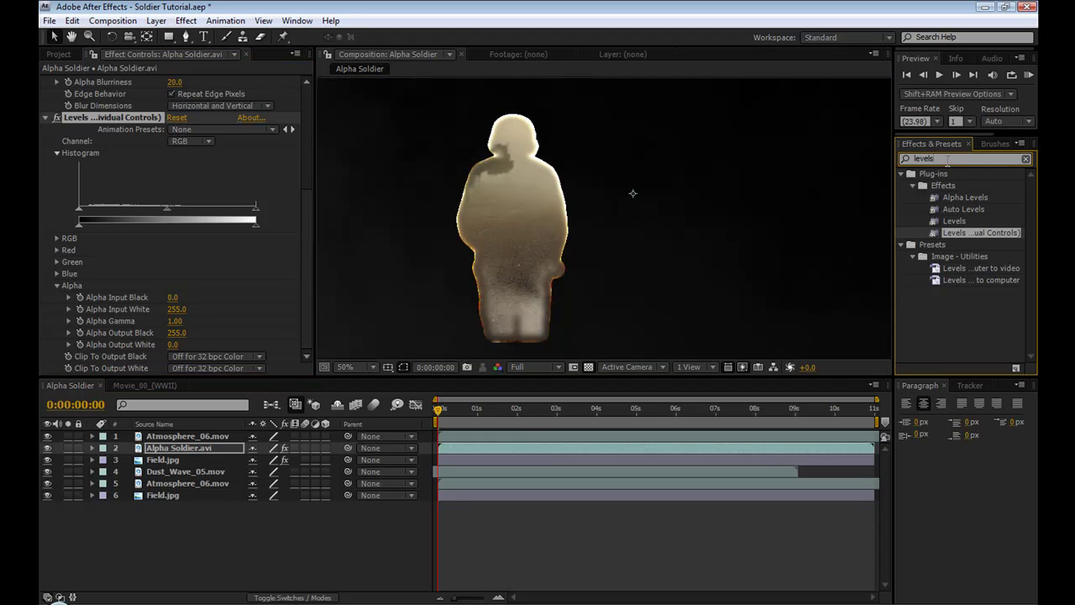
# Apply CC Composite to the soldier and set Composite Original to Stencil Alpha
pyautogui.write('cc compos')
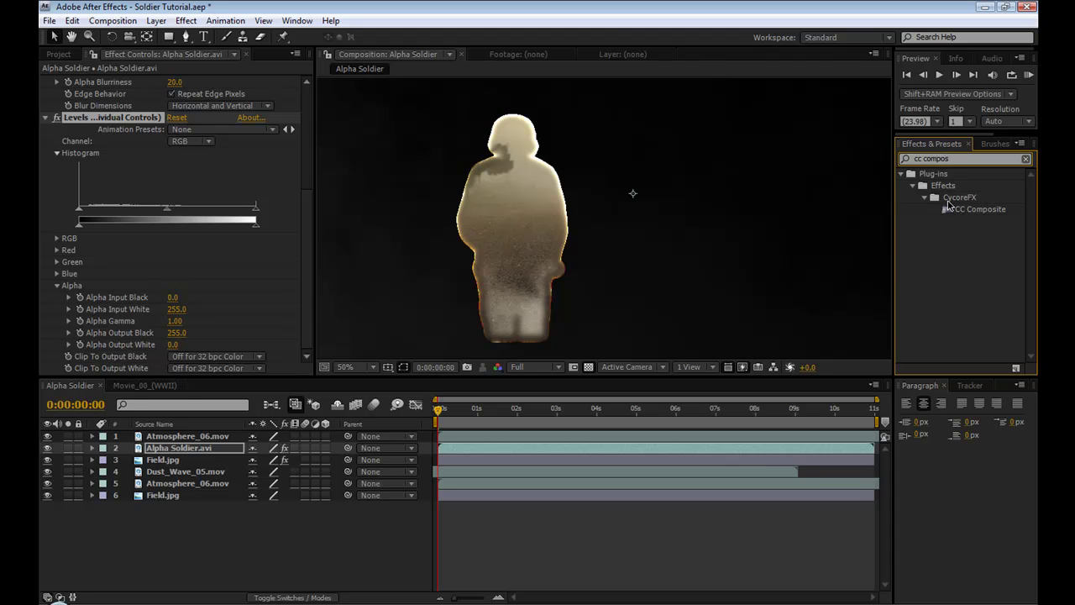
pyautogui.moveTo(950, 205); pyautogui.dragTo(622, 235)
pyautogui.scroll(-2, 180, 336)
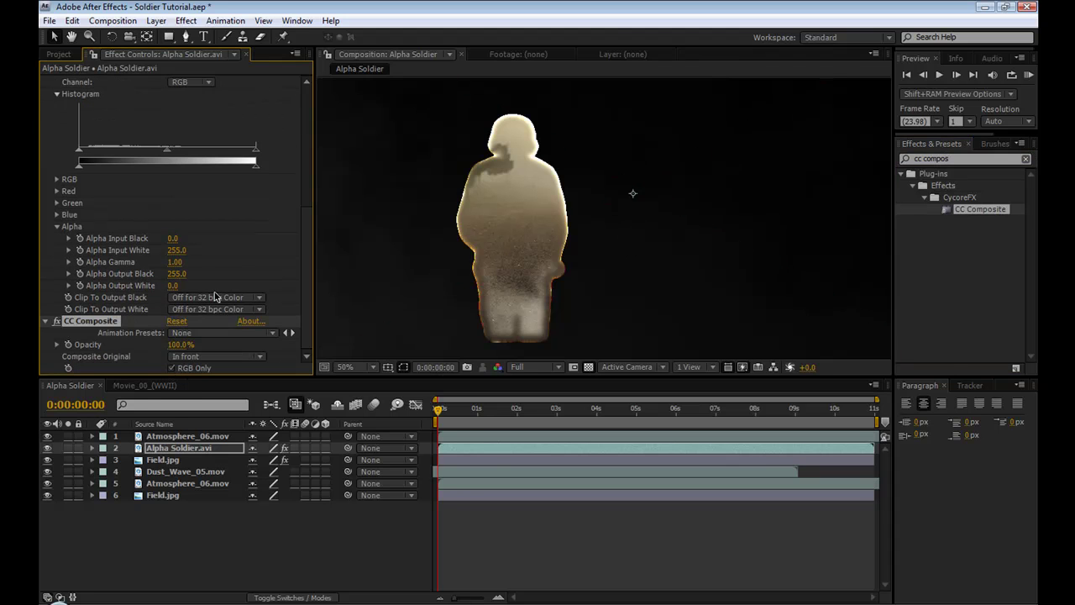
pyautogui.click(201, 357)
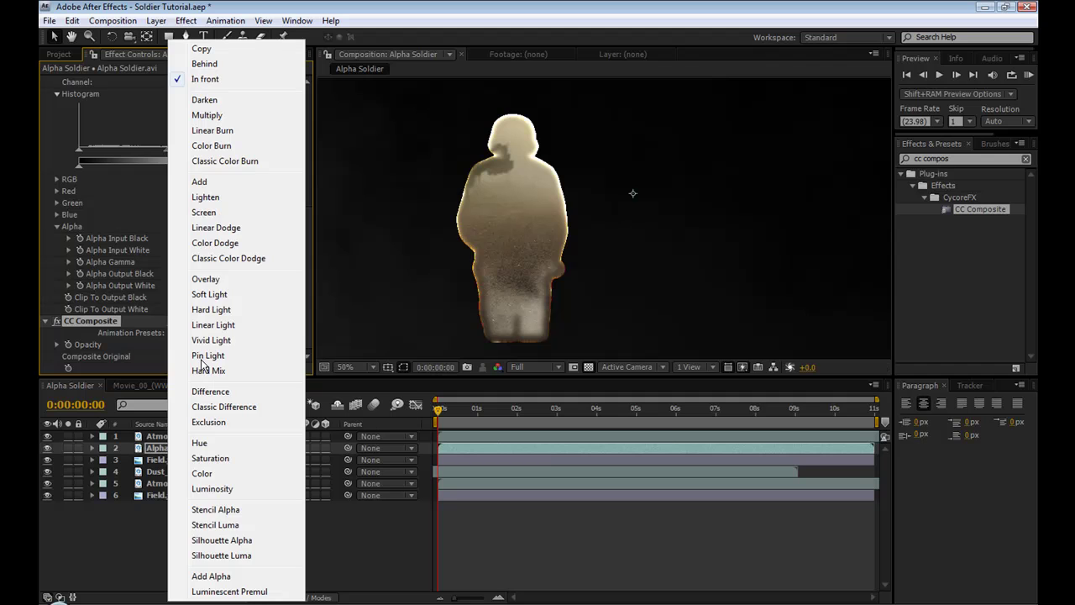
pyautogui.click(242, 510)
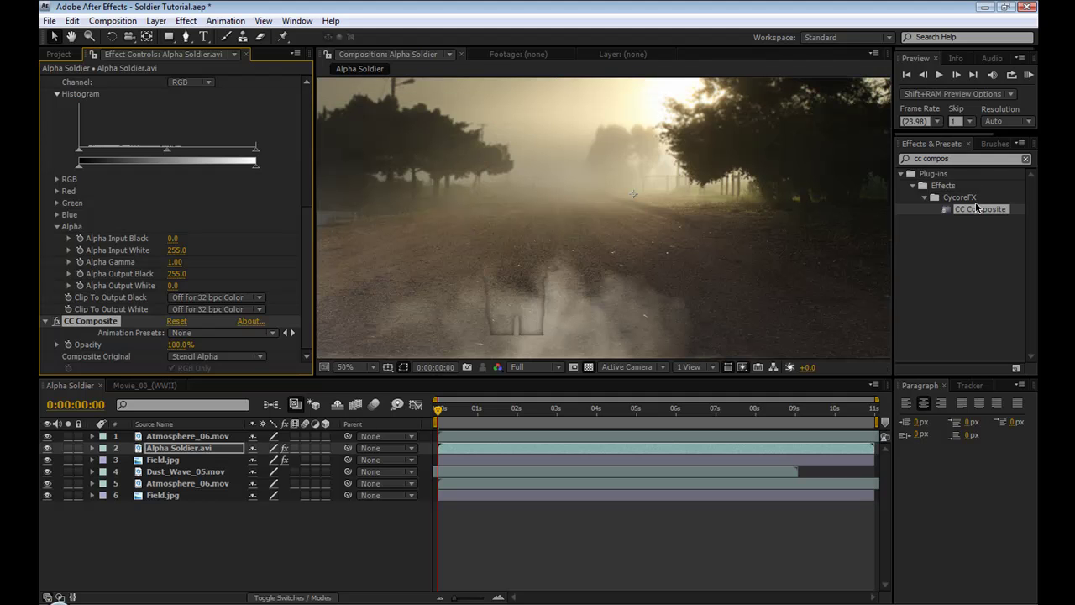
# Add a second CC Composite set to Add, with RGB Only toggled off again
pyautogui.moveTo(975, 211); pyautogui.dragTo(336, 356)
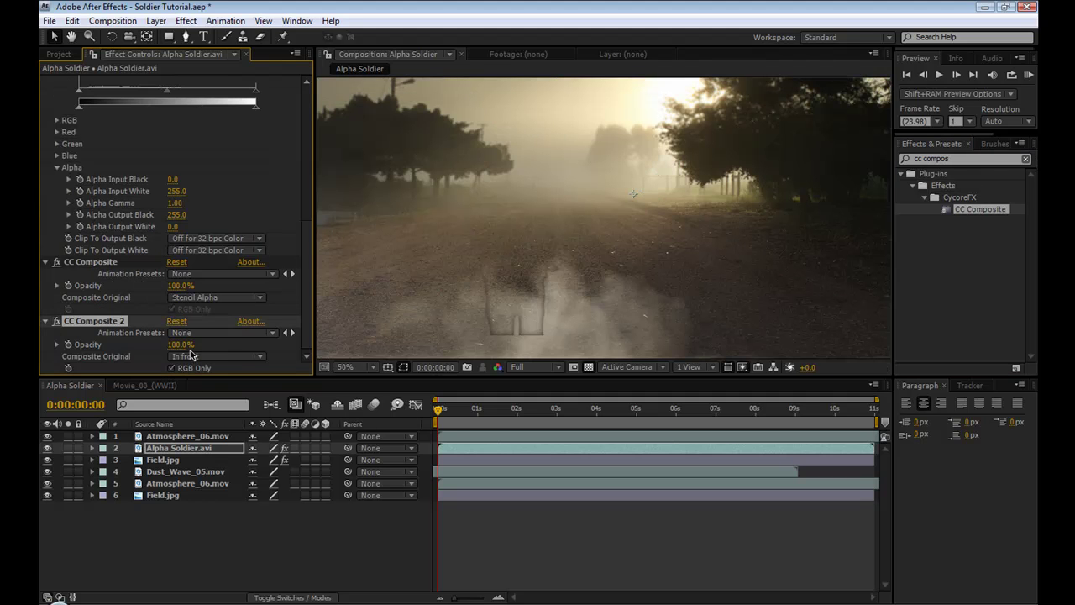
pyautogui.click(196, 360)
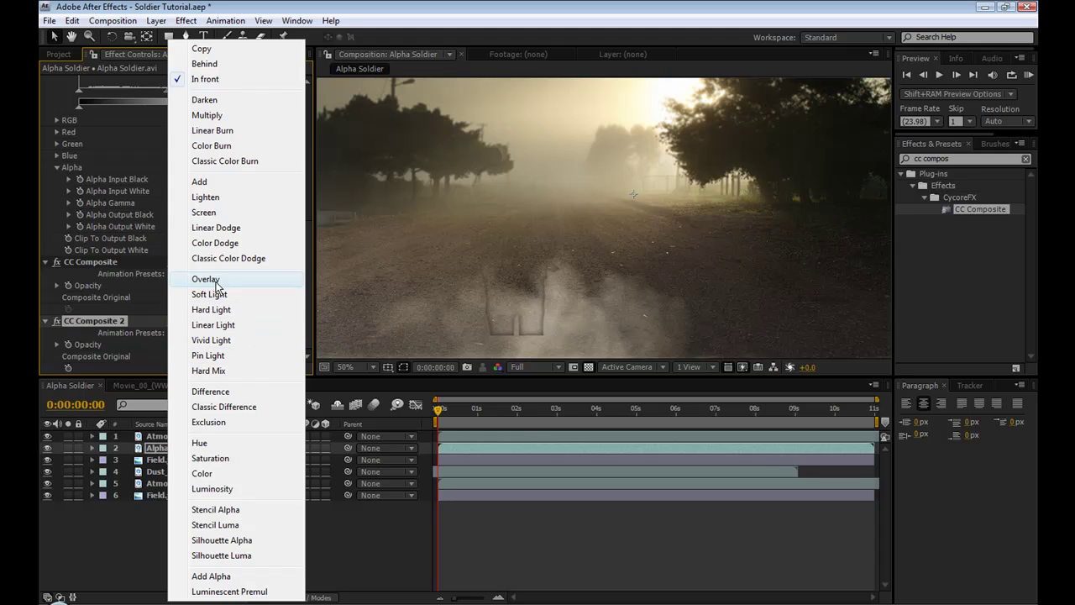
pyautogui.click(218, 183)
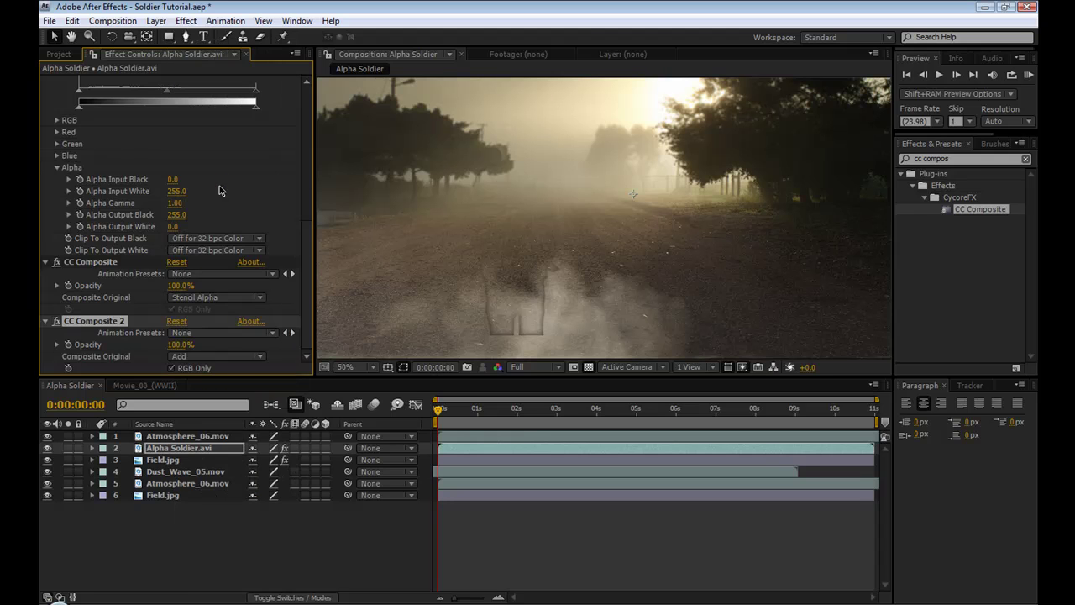
pyautogui.click(172, 370)
pyautogui.click(172, 369)
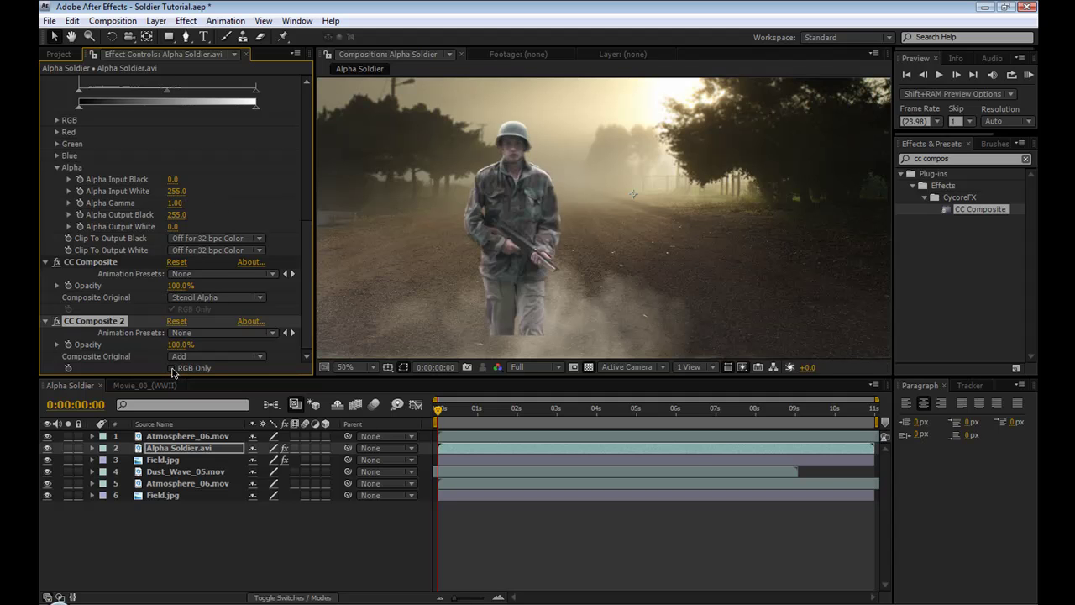
pyautogui.scroll(-10, 104, 220)
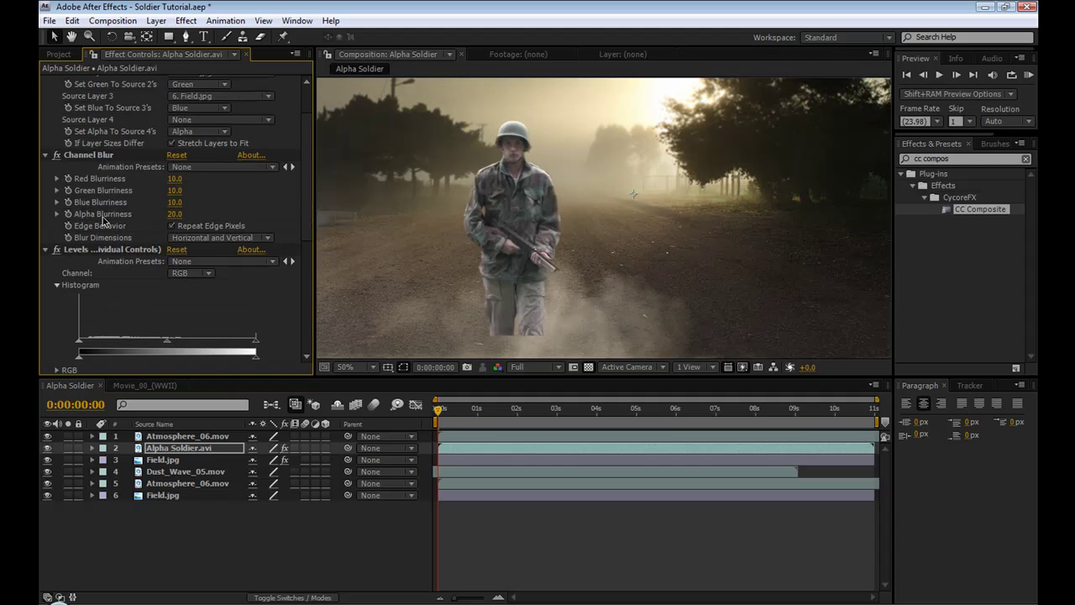
pyautogui.click(46, 84)
pyautogui.click(45, 92)
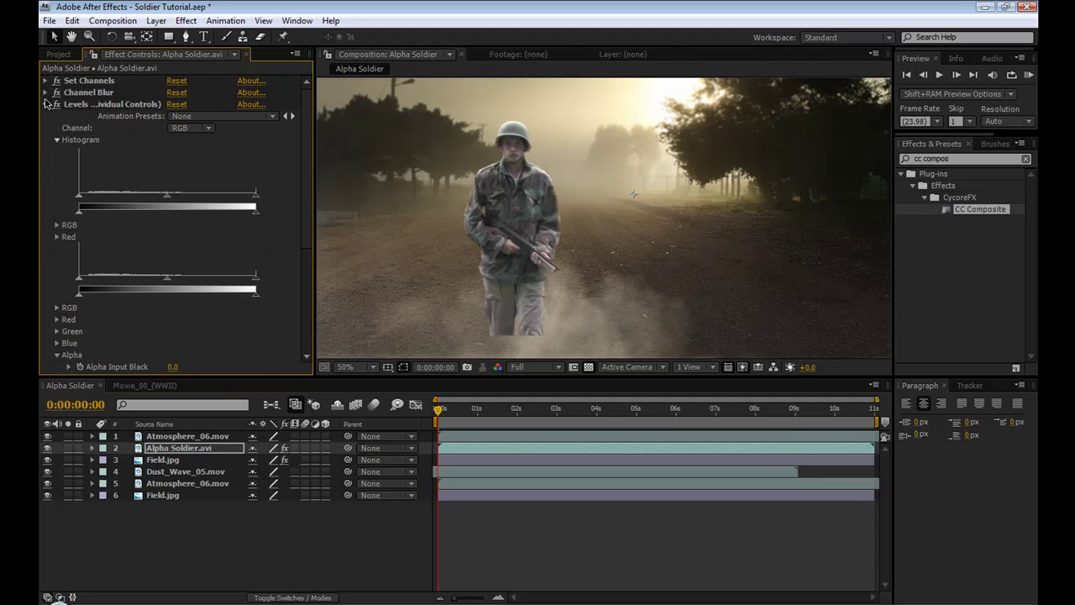
pyautogui.click(46, 104)
pyautogui.click(45, 116)
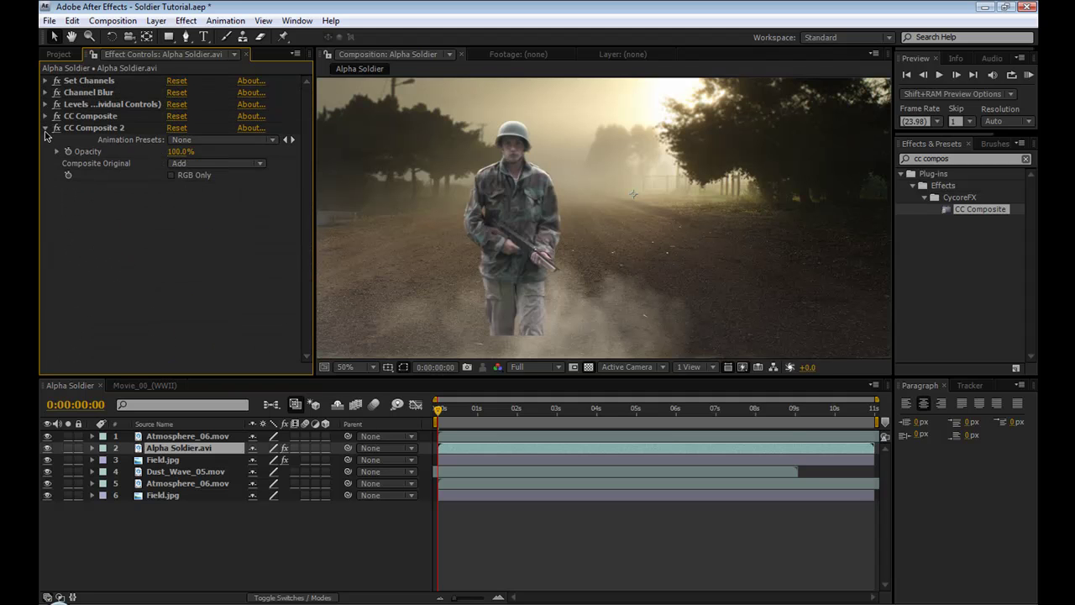
pyautogui.click(47, 128)
pyautogui.press('.')
pyautogui.moveTo(451, 213); pyautogui.dragTo(575, 228)
pyautogui.press(',')
pyautogui.click(57, 151)
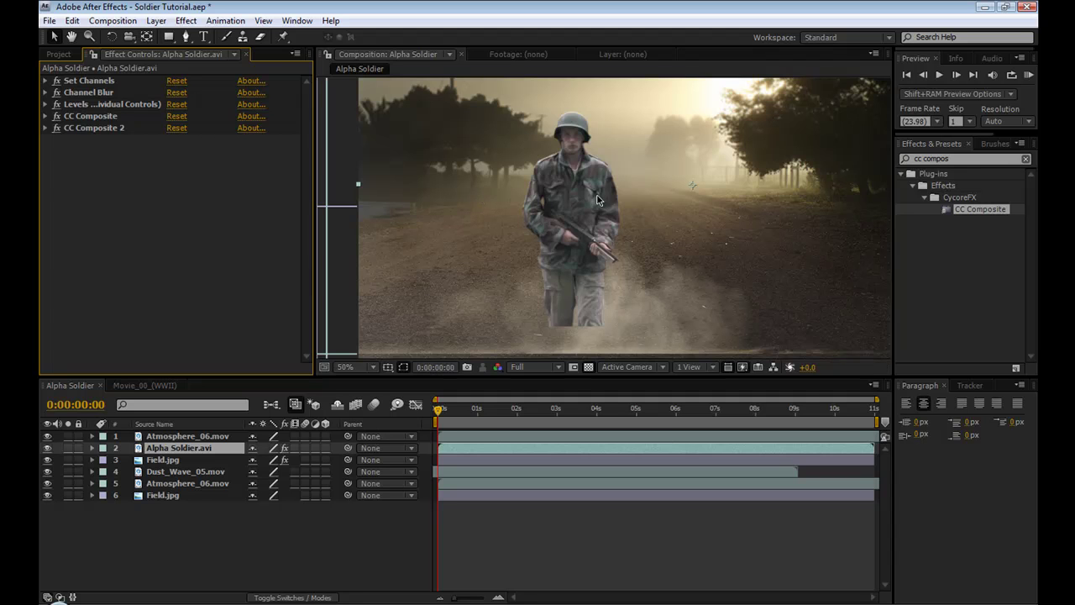
pyautogui.scroll(7, 596, 200)
pyautogui.scroll(-4, 542, 240)
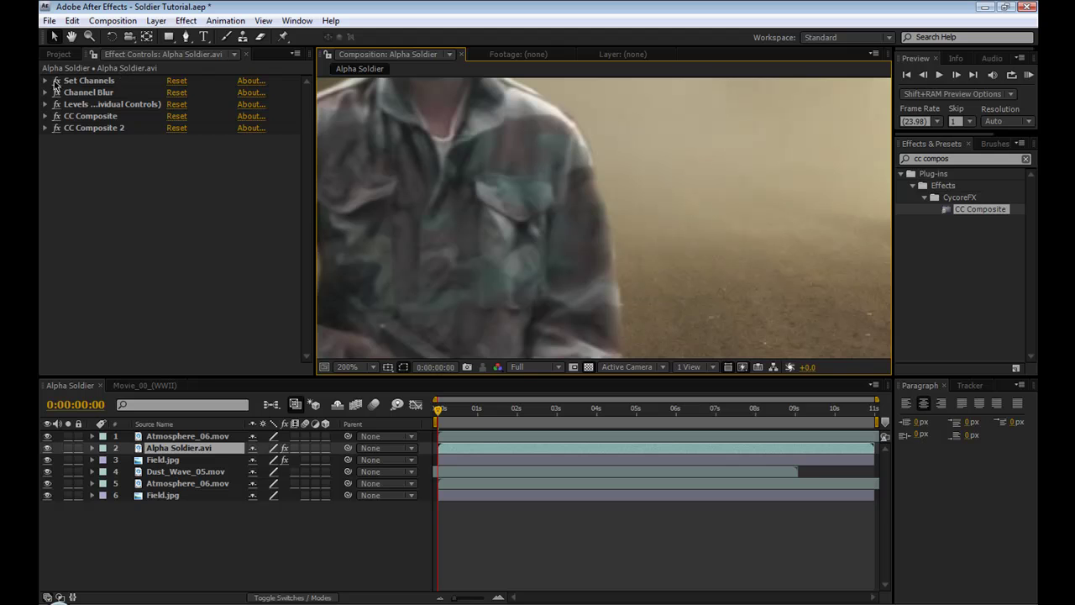
pyautogui.moveTo(56, 81); pyautogui.dragTo(59, 141)
pyautogui.moveTo(57, 85); pyautogui.dragTo(55, 152)
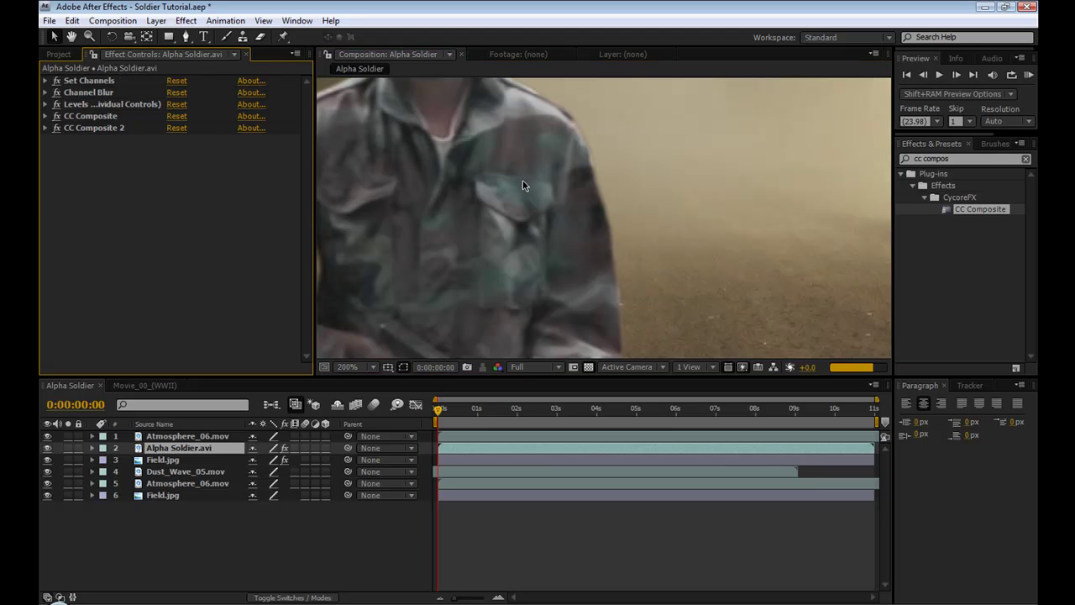
pyautogui.scroll(-6, 524, 200)
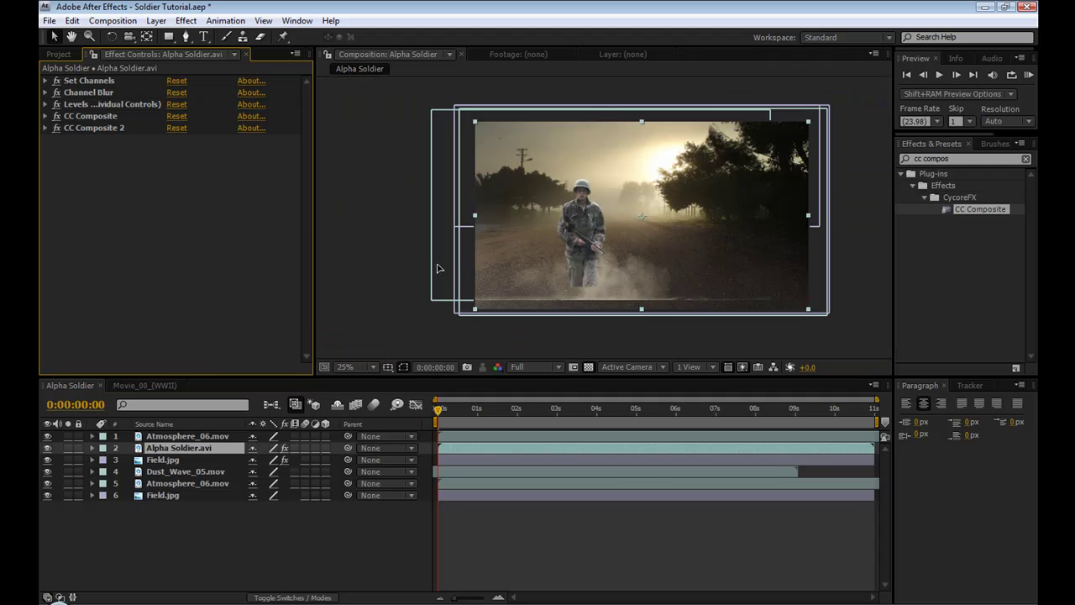
pyautogui.click(443, 260)
pyautogui.scroll(2, 453, 249)
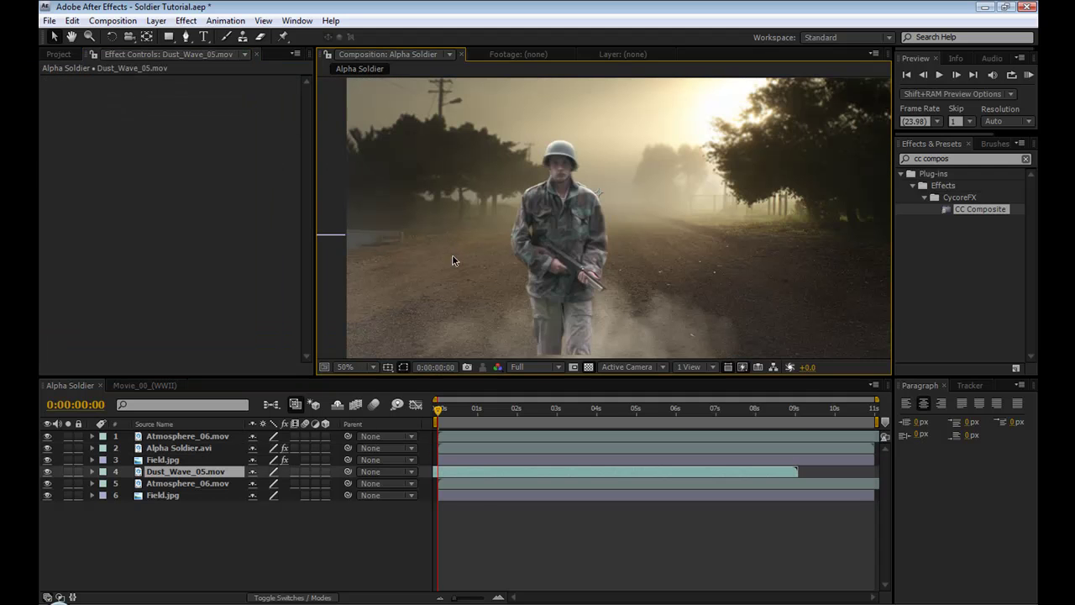
pyautogui.scroll(-2, 454, 278)
pyautogui.click(490, 321)
pyautogui.scroll(4, 566, 331)
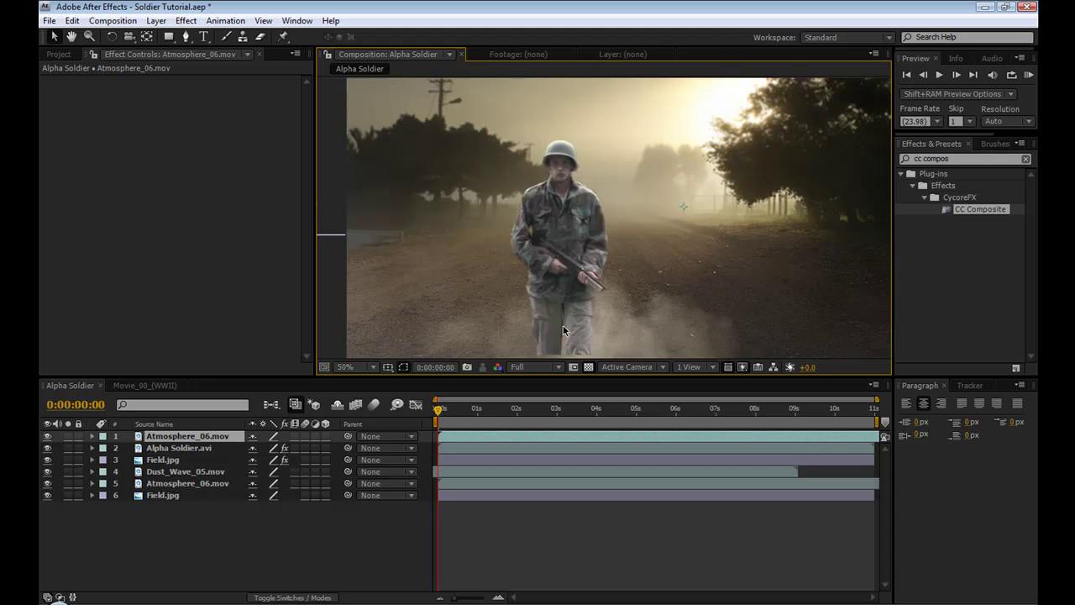
pyautogui.scroll(-2, 551, 268)
pyautogui.moveTo(570, 270); pyautogui.dragTo(545, 259)
pyautogui.scroll(-2, 549, 255)
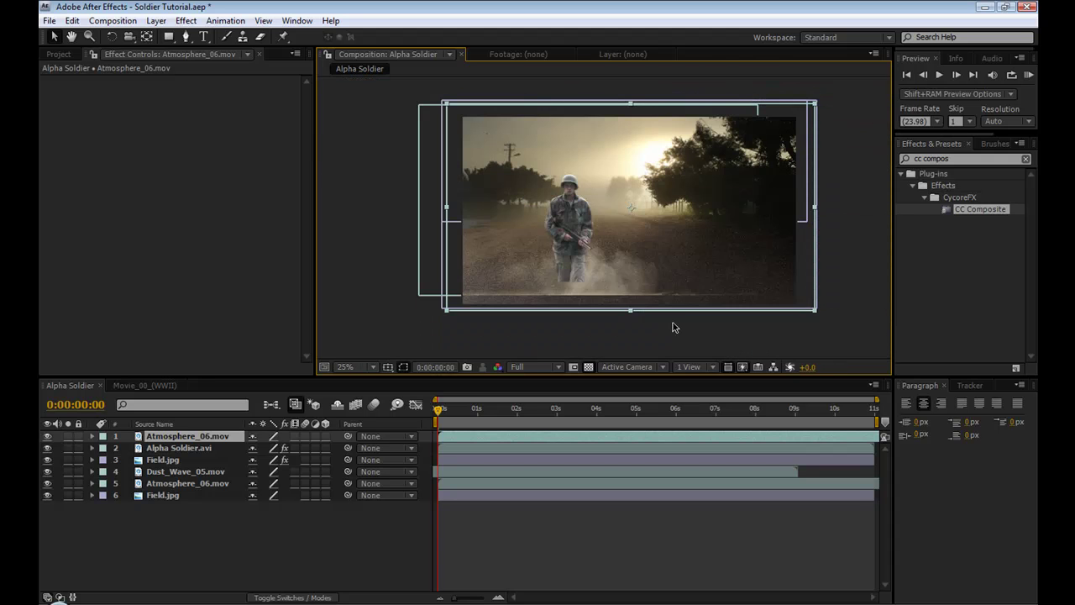
pyautogui.scroll(2, 726, 295)
pyautogui.moveTo(712, 280)
pyautogui.mouseDown()
pyautogui.moveTo(689, 252)
pyautogui.moveTo(707, 282)
pyautogui.mouseUp()
pyautogui.scroll(-2, 707, 282)
pyautogui.click(946, 159)
# Apply Levels to Alpha Soldier.avi and collapse the layer's other effect controls
pyautogui.write('levels')
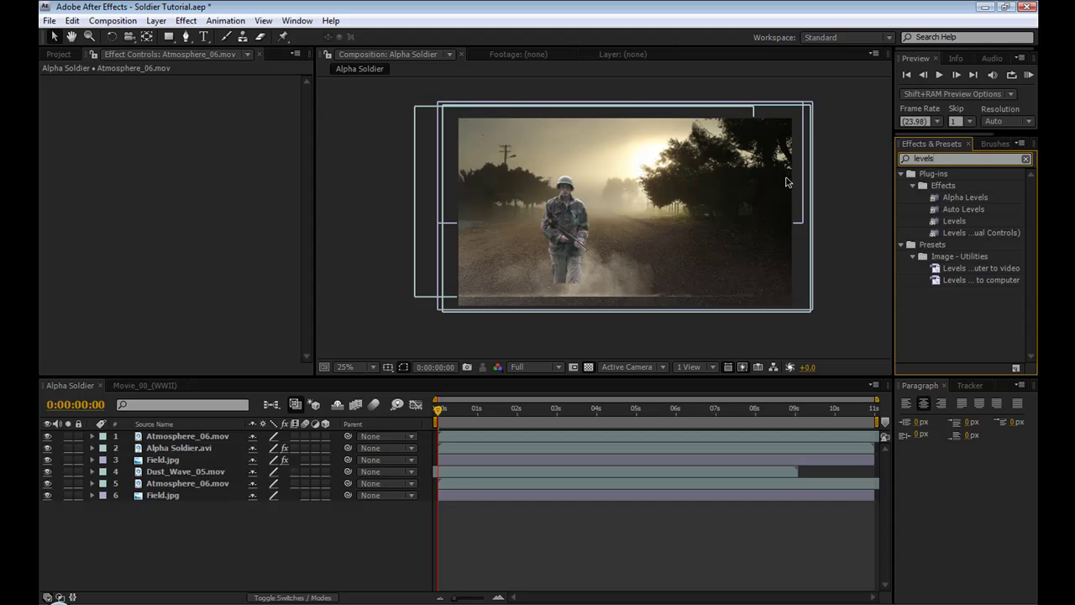
pyautogui.moveTo(954, 221); pyautogui.dragTo(170, 450)
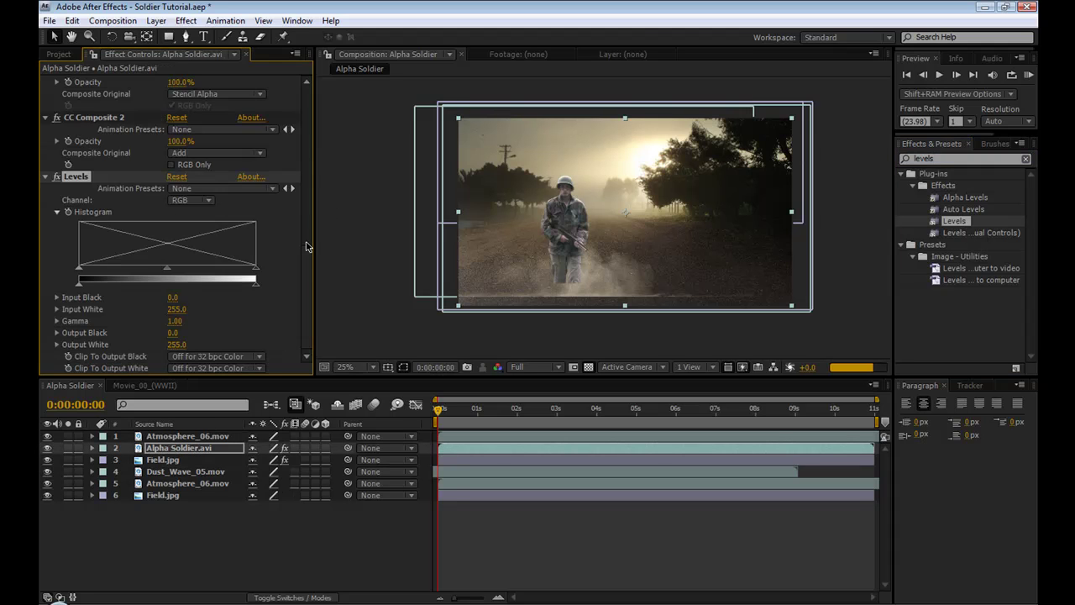
pyautogui.moveTo(307, 254); pyautogui.dragTo(306, 95)
pyautogui.click(46, 80)
pyautogui.click(45, 92)
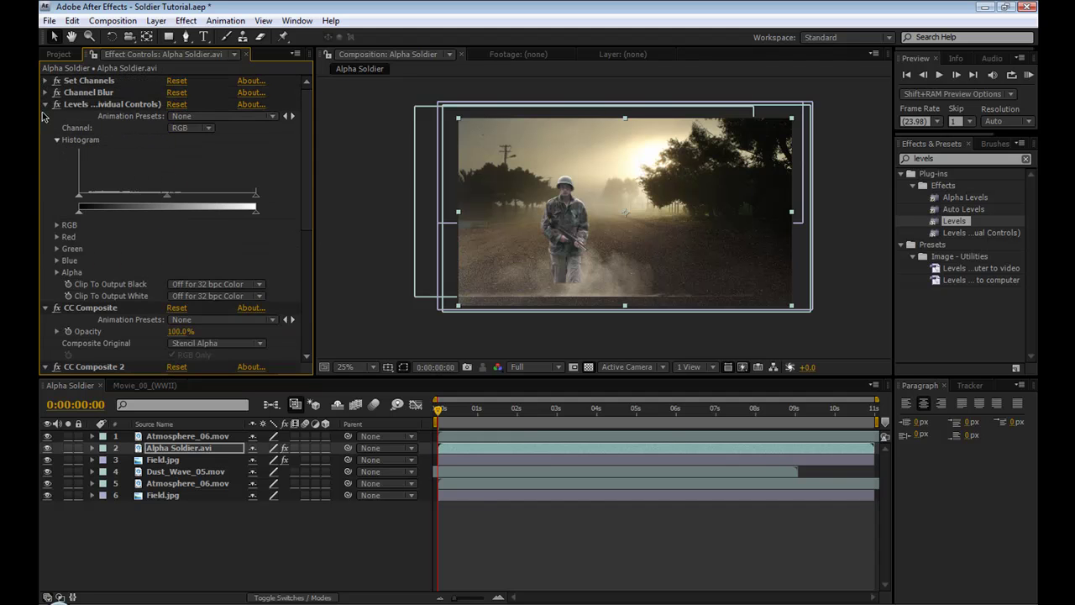
pyautogui.click(46, 104)
pyautogui.click(45, 116)
pyautogui.click(46, 128)
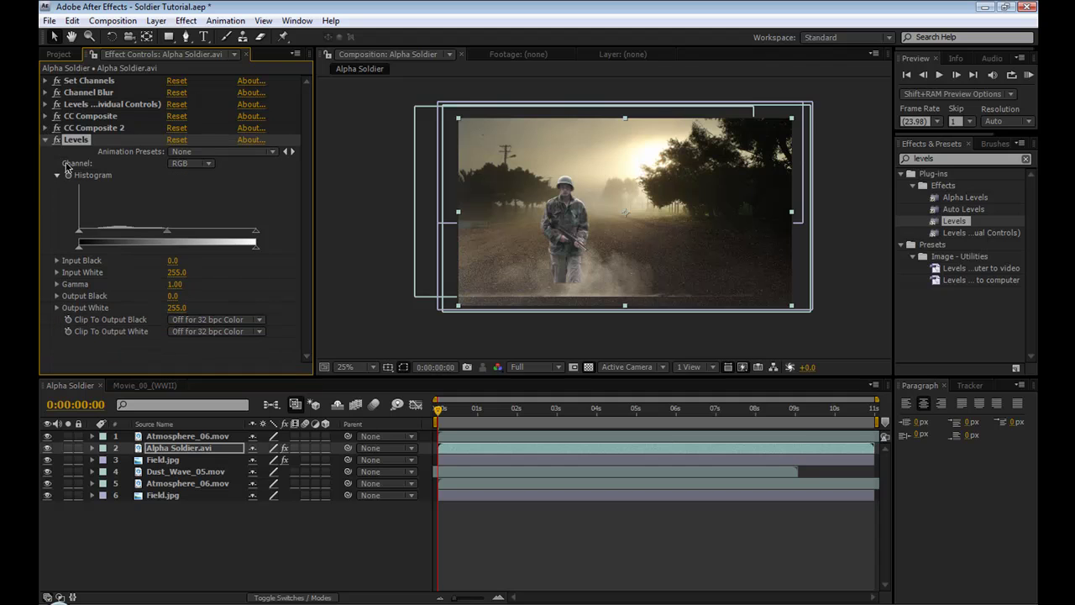
# Raise the Levels Input Black to 97 to darken the soldier into a silhouette
pyautogui.moveTo(76, 234); pyautogui.dragTo(146, 236)
pyautogui.scroll(4, 519, 224)
pyautogui.scroll(-2, 519, 225)
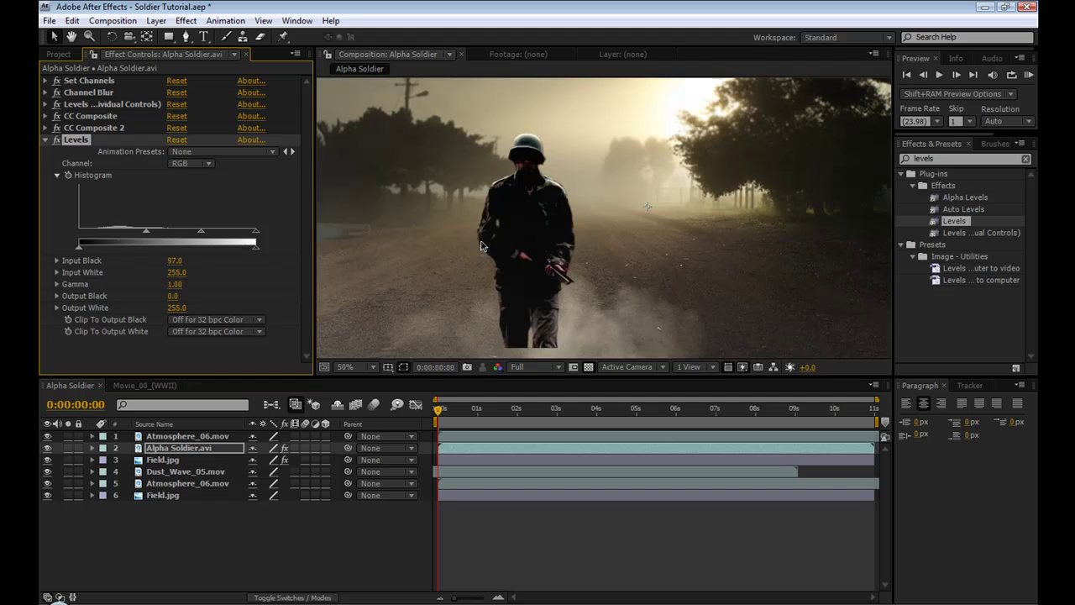
pyautogui.scroll(-2, 481, 324)
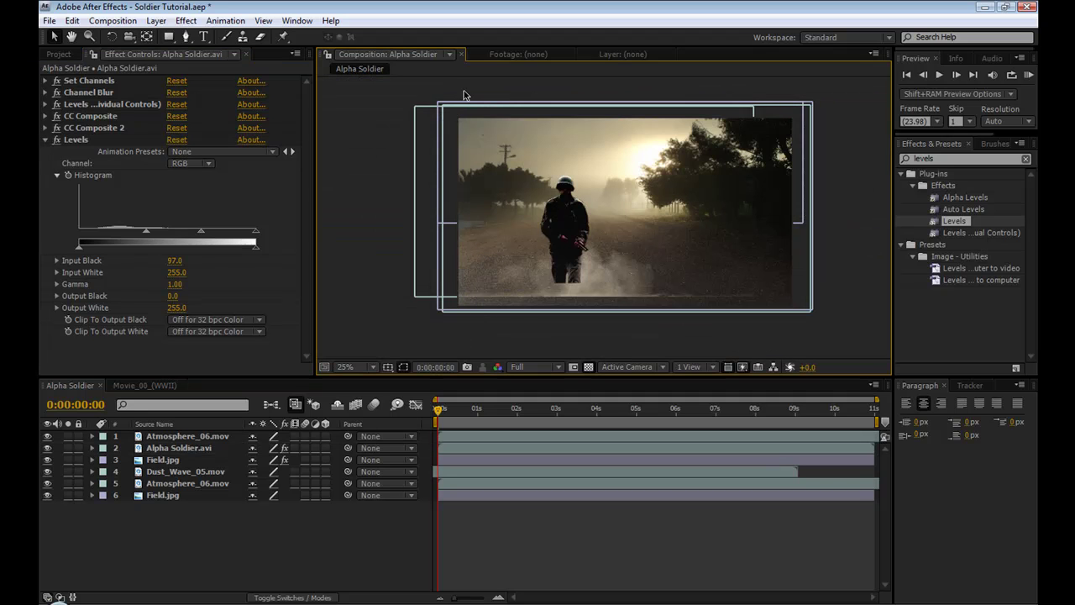
# Add Adjustment Layer 5 and move it below the soldier layers
pyautogui.click(156, 20)
pyautogui.moveTo(198, 38)
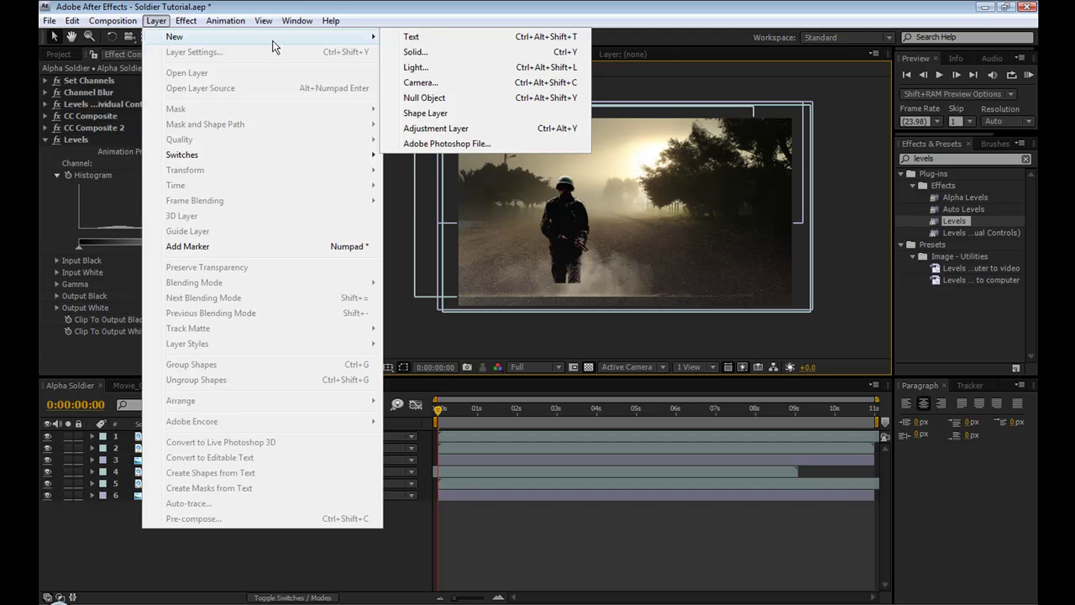
pyautogui.click(451, 130)
pyautogui.click(74, 54)
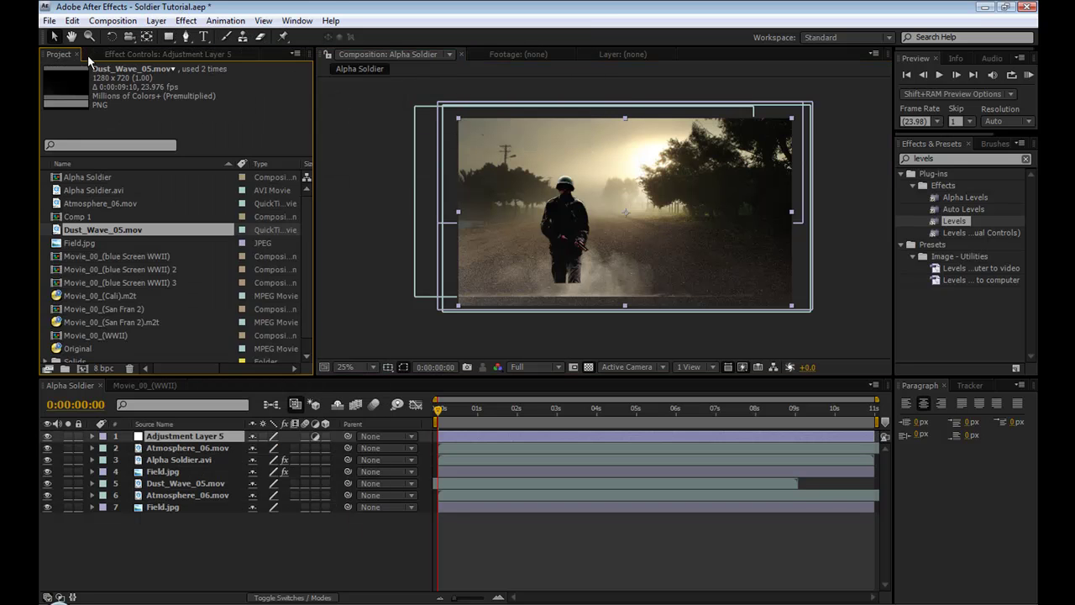
pyautogui.click(122, 54)
pyautogui.moveTo(202, 440); pyautogui.dragTo(165, 502)
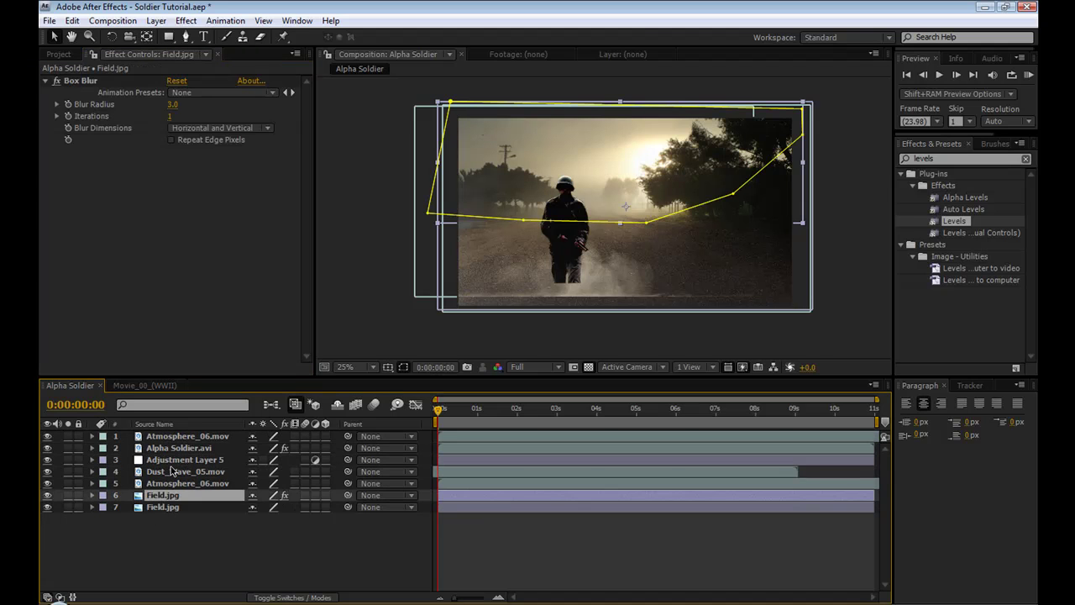
pyautogui.click(173, 465)
# Apply Levels to Adjustment Layer 5 with Input Black 30, Input White 228, Gamma 0.96
pyautogui.click(932, 159)
pyautogui.write('lev')
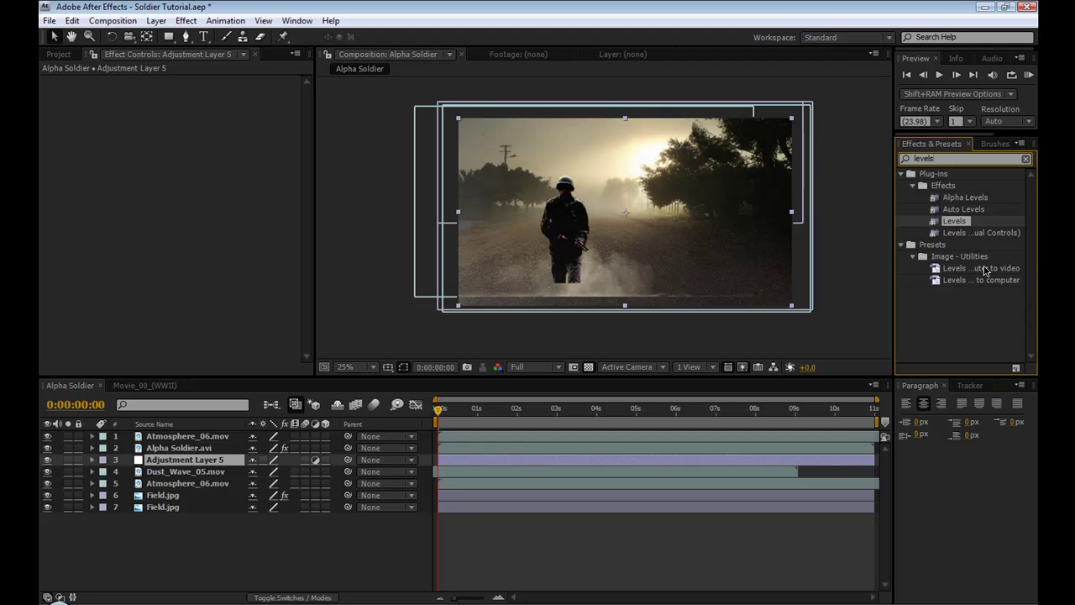
pyautogui.moveTo(934, 225); pyautogui.dragTo(213, 459)
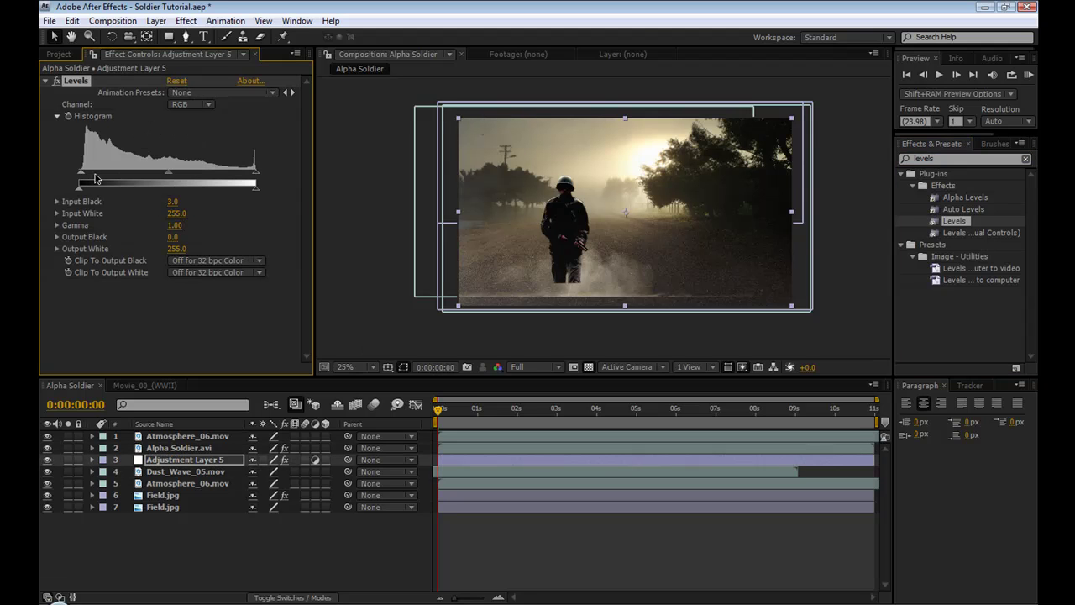
pyautogui.moveTo(98, 178); pyautogui.dragTo(100, 177)
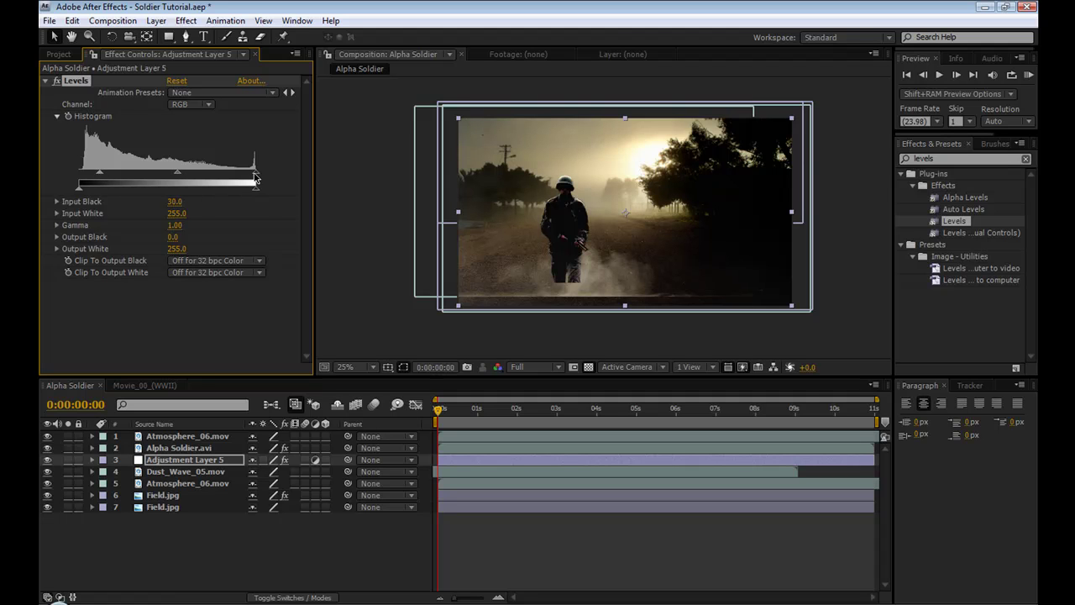
pyautogui.moveTo(256, 176); pyautogui.dragTo(239, 176)
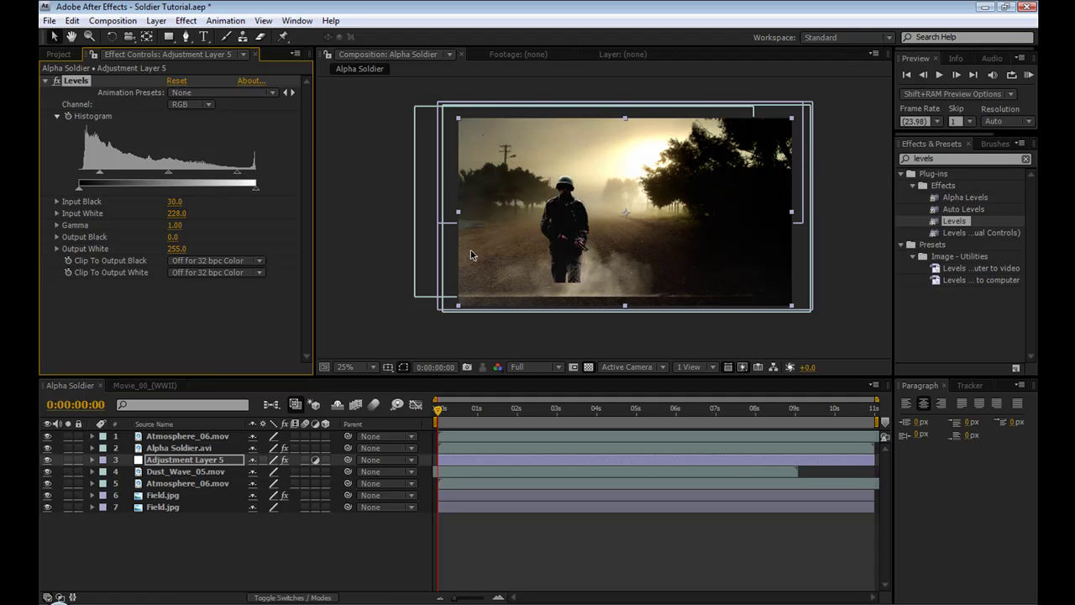
pyautogui.press('.')
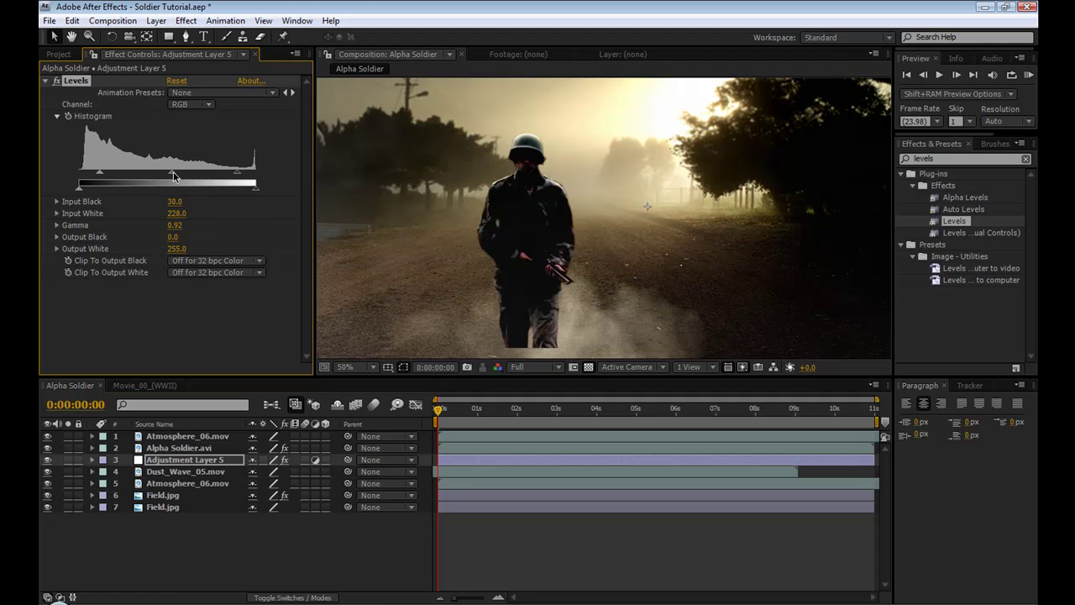
pyautogui.moveTo(175, 175); pyautogui.dragTo(172, 175)
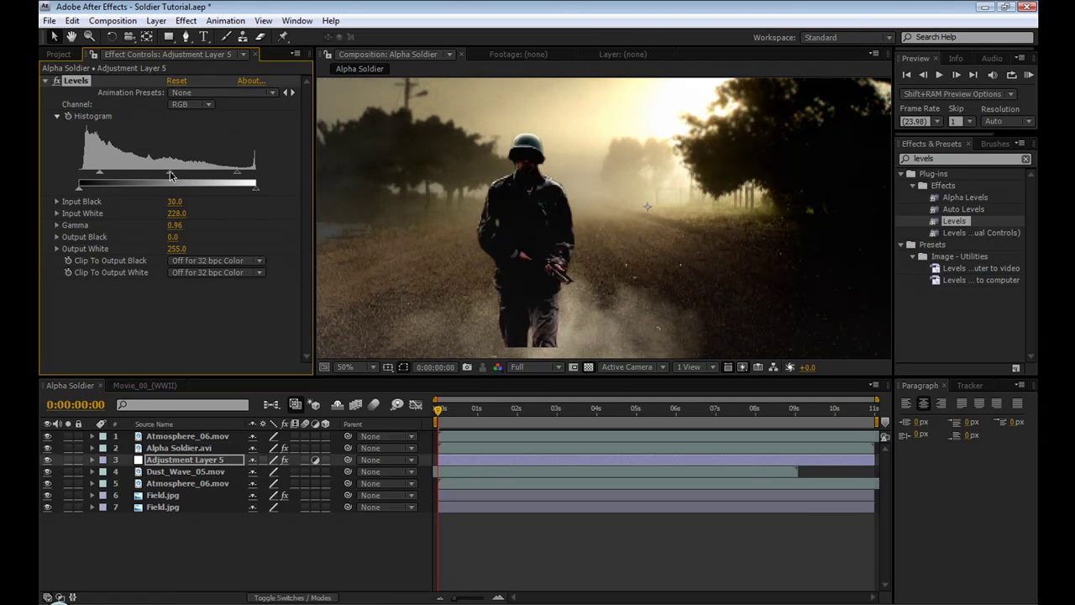
pyautogui.scroll(-2, 516, 251)
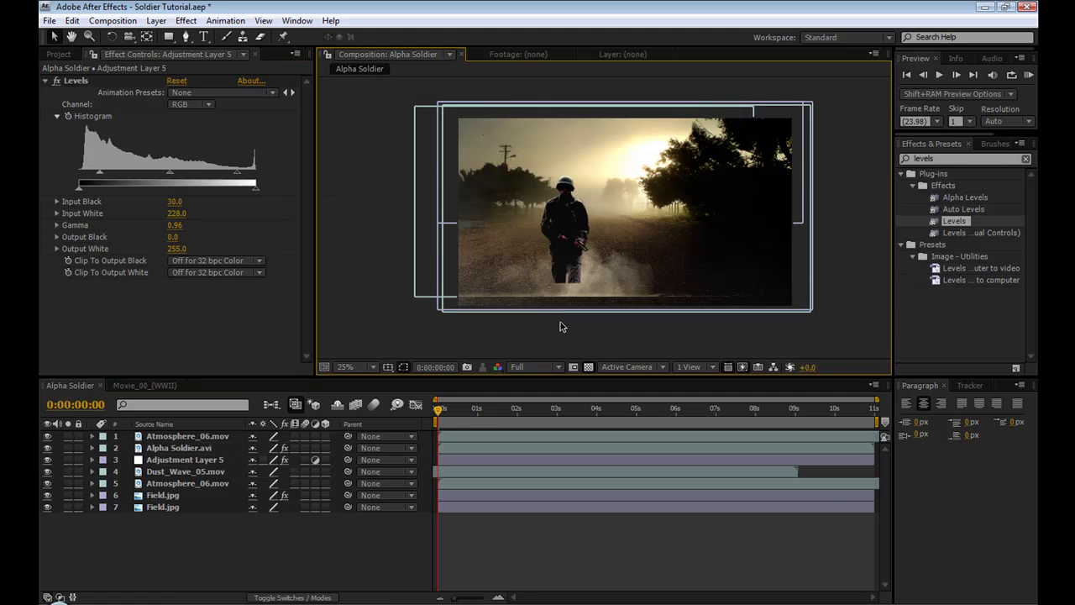
# Nest the Alpha Soldier comp into a new composition, Alpha Soldier 2
pyautogui.click(458, 412)
pyautogui.click(476, 415)
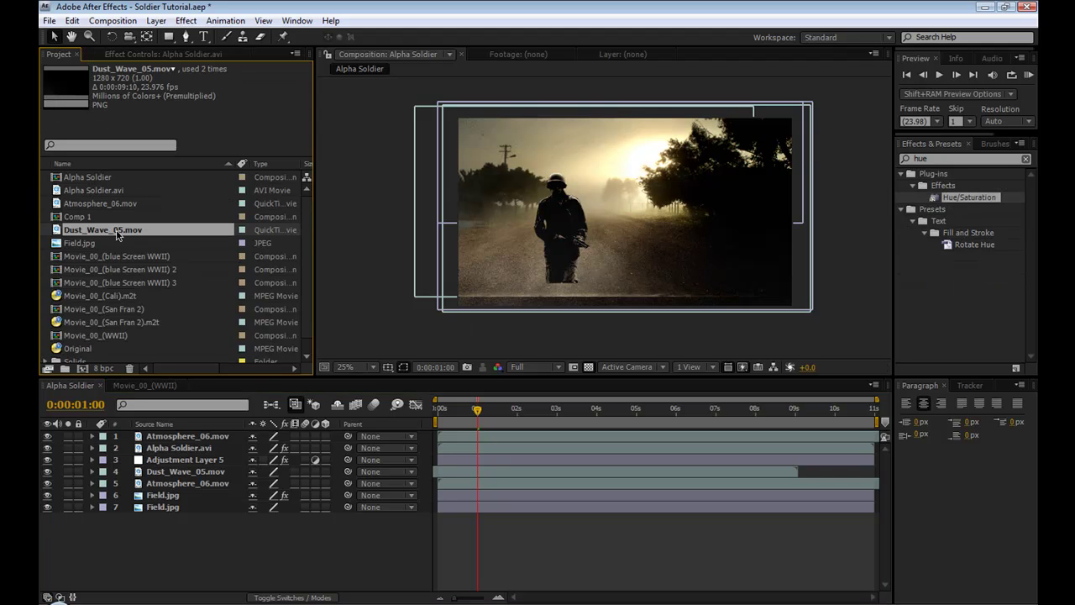
pyautogui.scroll(-1, 102, 197)
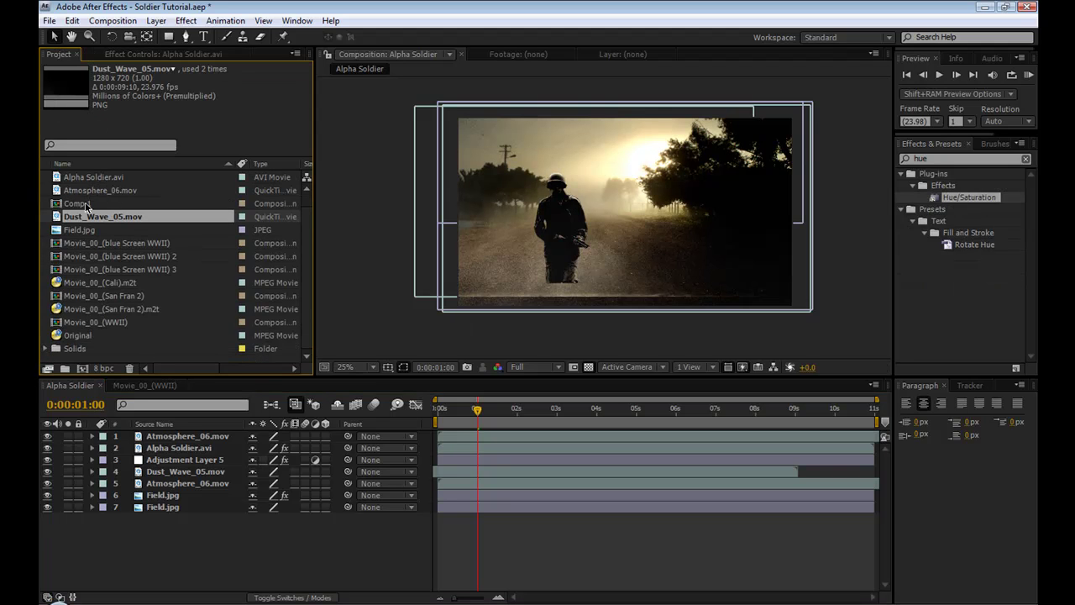
pyautogui.scroll(1, 87, 205)
pyautogui.moveTo(91, 178); pyautogui.dragTo(82, 372)
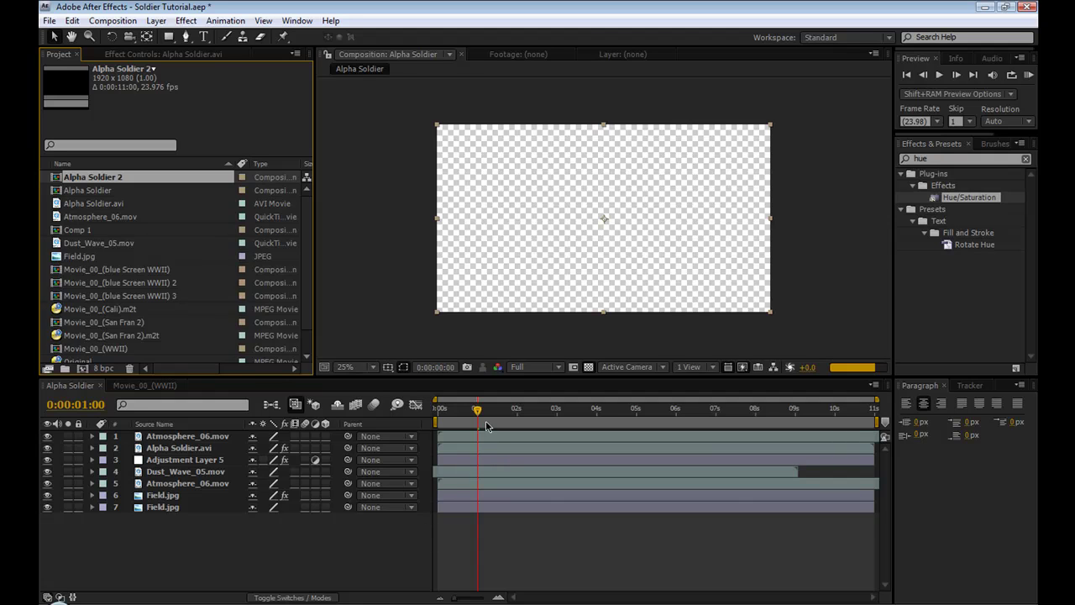
# Preview the nested composition and scrub the reference video to 0:03
pyautogui.press('space')
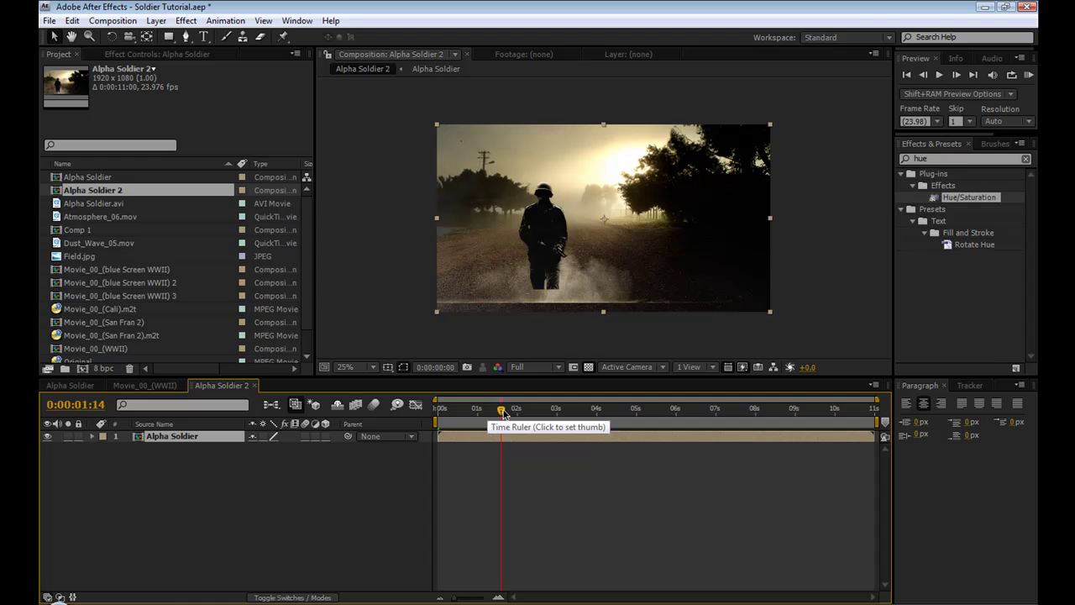
pyautogui.press('space')
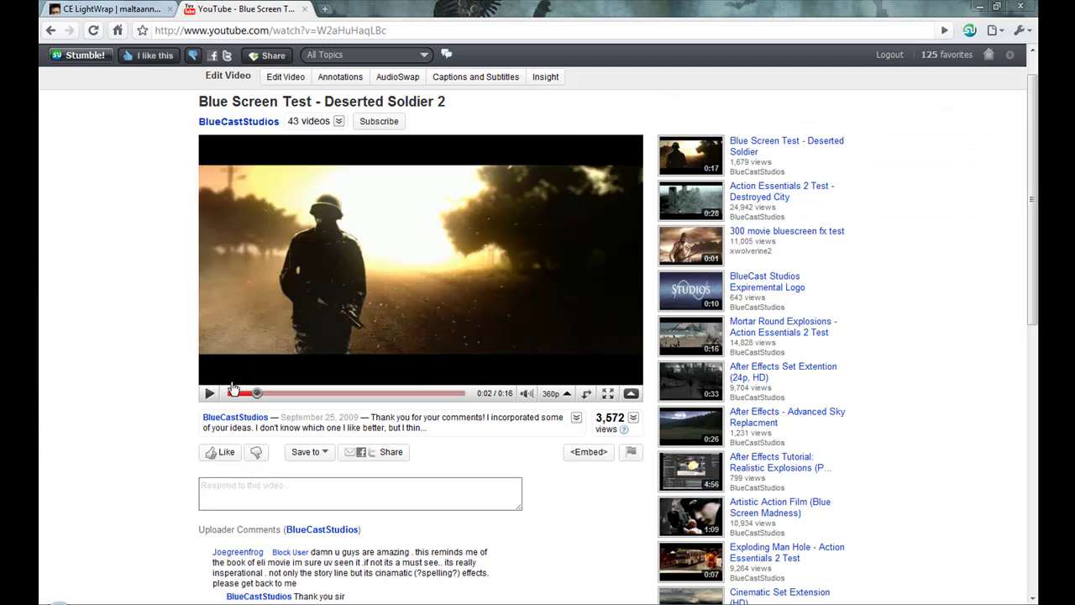
pyautogui.moveTo(252, 394)
pyautogui.mouseDown()
pyautogui.moveTo(237, 393)
pyautogui.moveTo(269, 399)
pyautogui.moveTo(237, 394)
pyautogui.mouseUp()
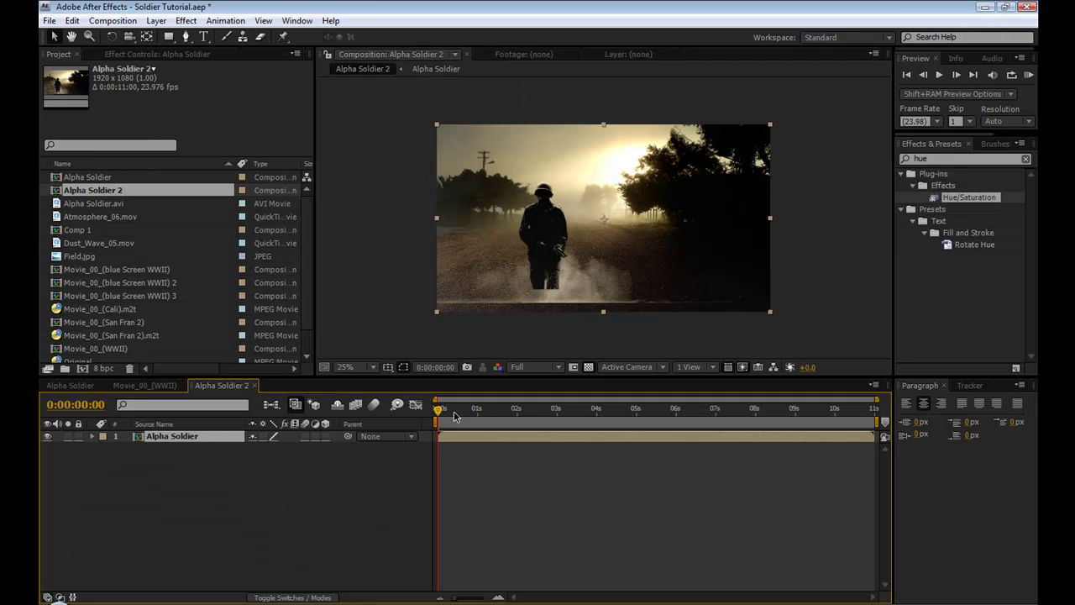
pyautogui.moveTo(454, 416); pyautogui.dragTo(524, 413)
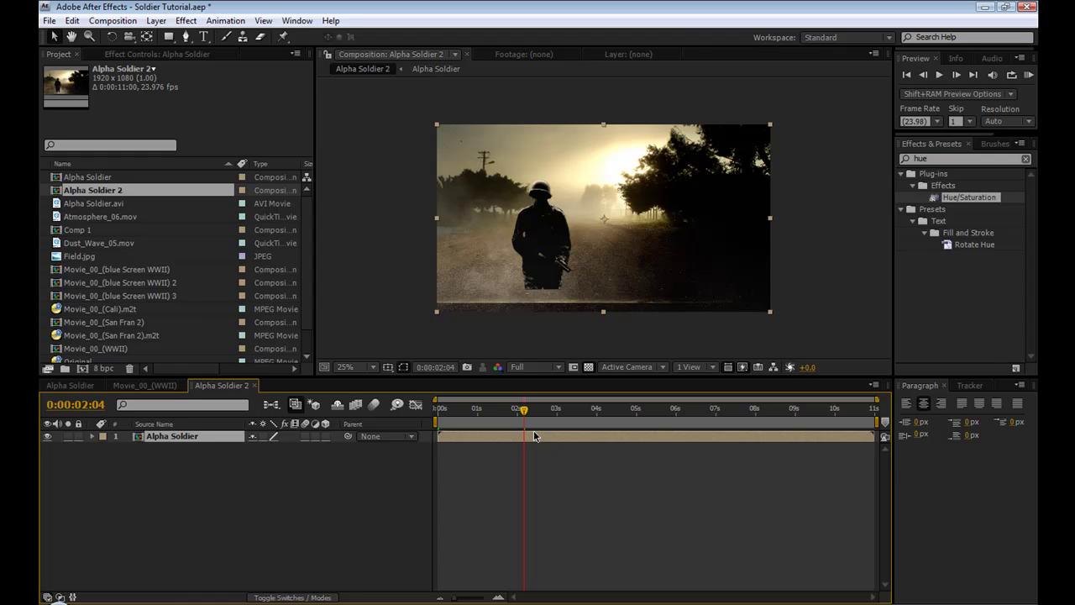
# Switch to the Movie_00_(WWII) composition and scrub through the bison footage
pyautogui.click(279, 514)
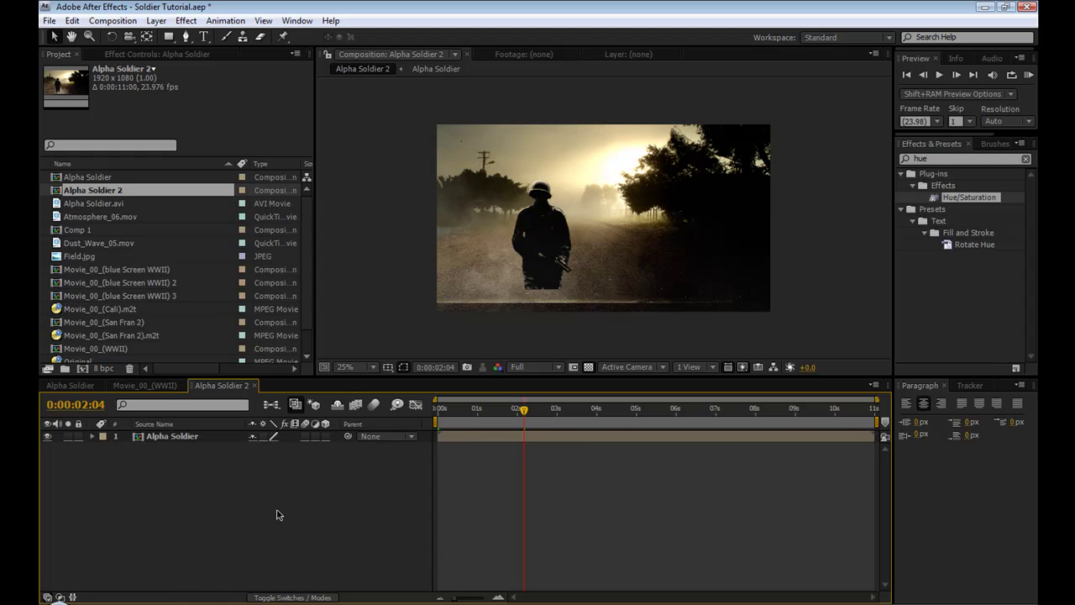
pyautogui.click(135, 389)
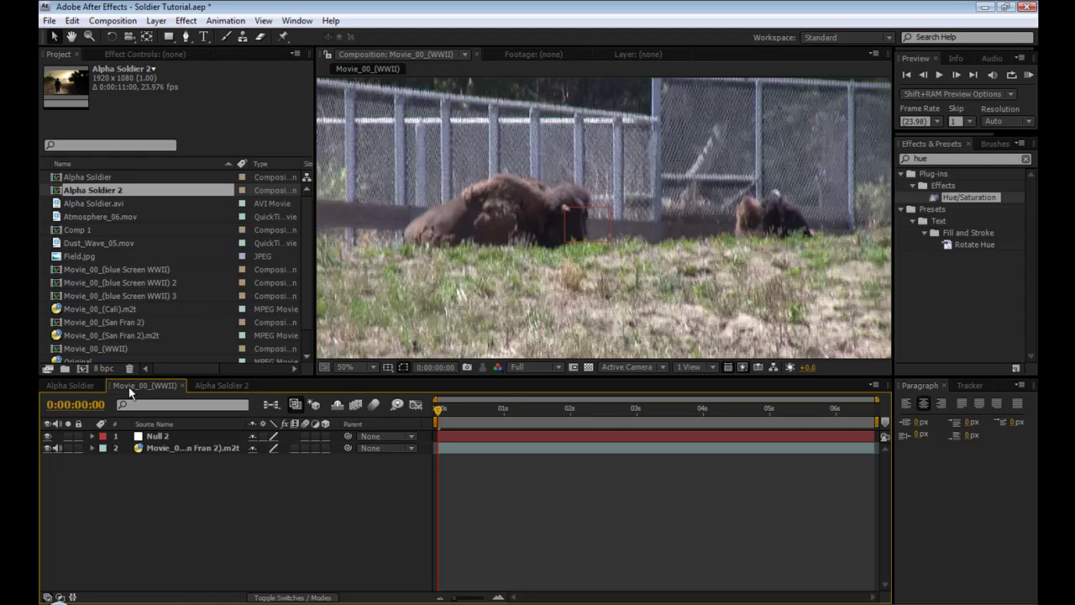
pyautogui.moveTo(459, 412); pyautogui.dragTo(844, 427)
pyautogui.click(220, 385)
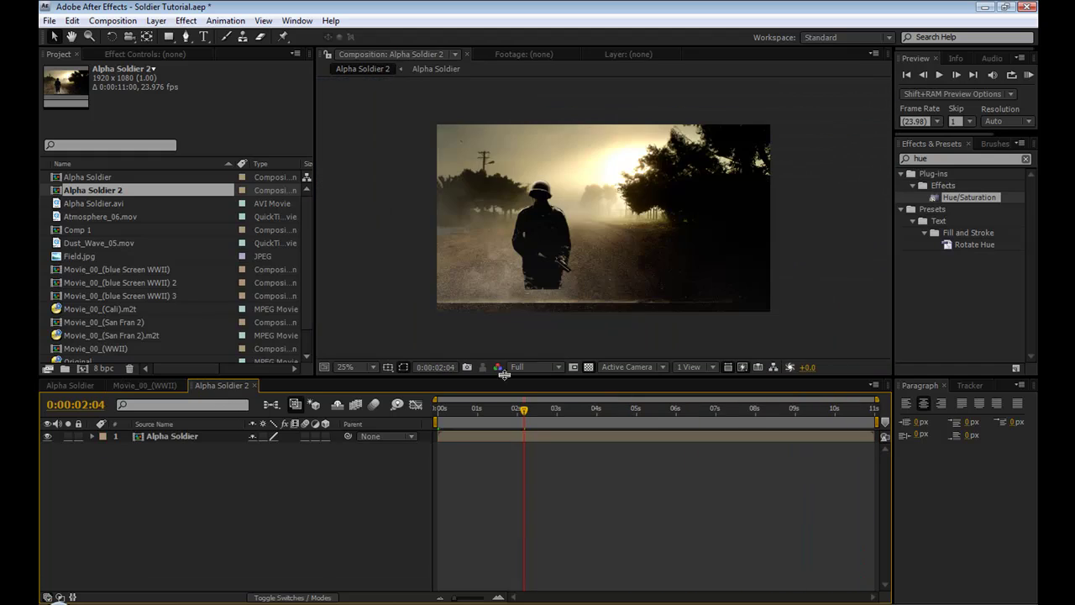
pyautogui.click(146, 384)
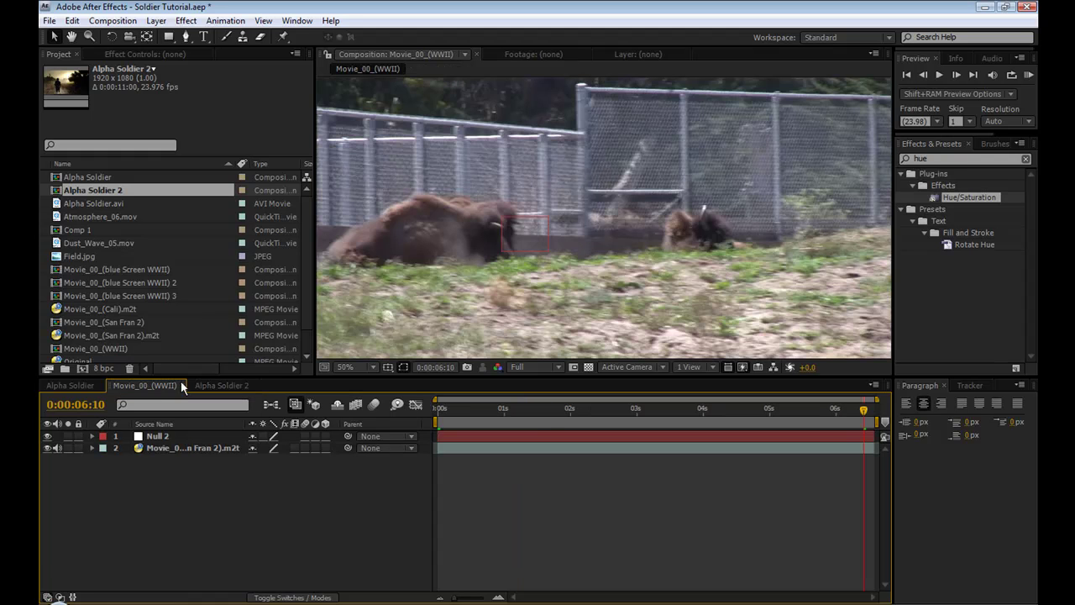
# Zoom the viewer to 50%, scrub the footage, and select Null 2 to view its motion path
pyautogui.press('.')
pyautogui.press('.')
pyautogui.moveTo(862, 411); pyautogui.dragTo(651, 412)
pyautogui.moveTo(584, 413); pyautogui.dragTo(724, 416)
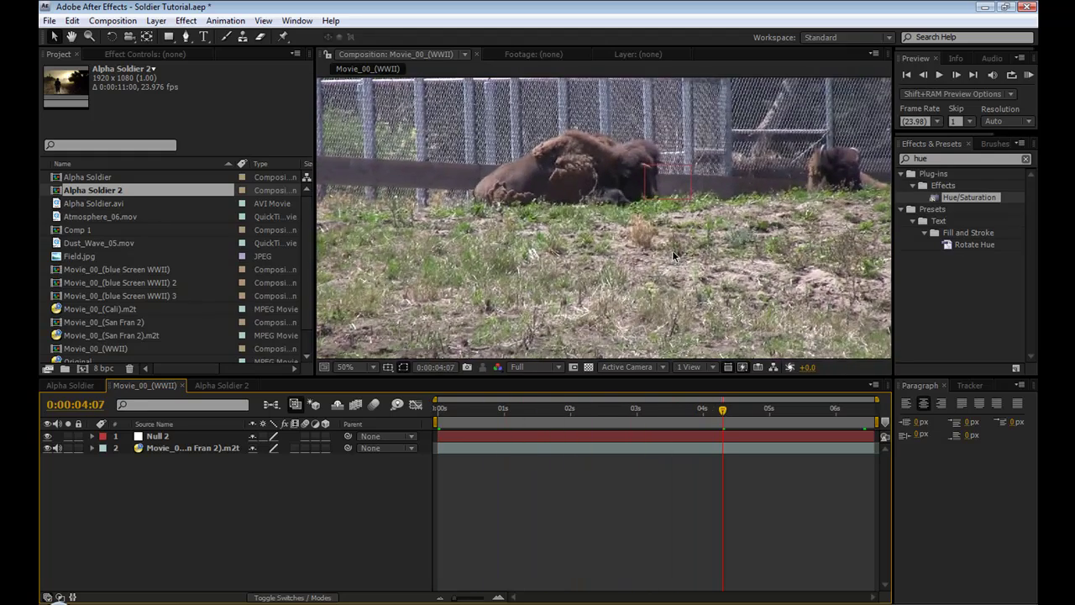
pyautogui.click(190, 440)
pyautogui.click(294, 487)
# Open the Tracker panel and start Track Motion on the bison footage layer
pyautogui.click(296, 21)
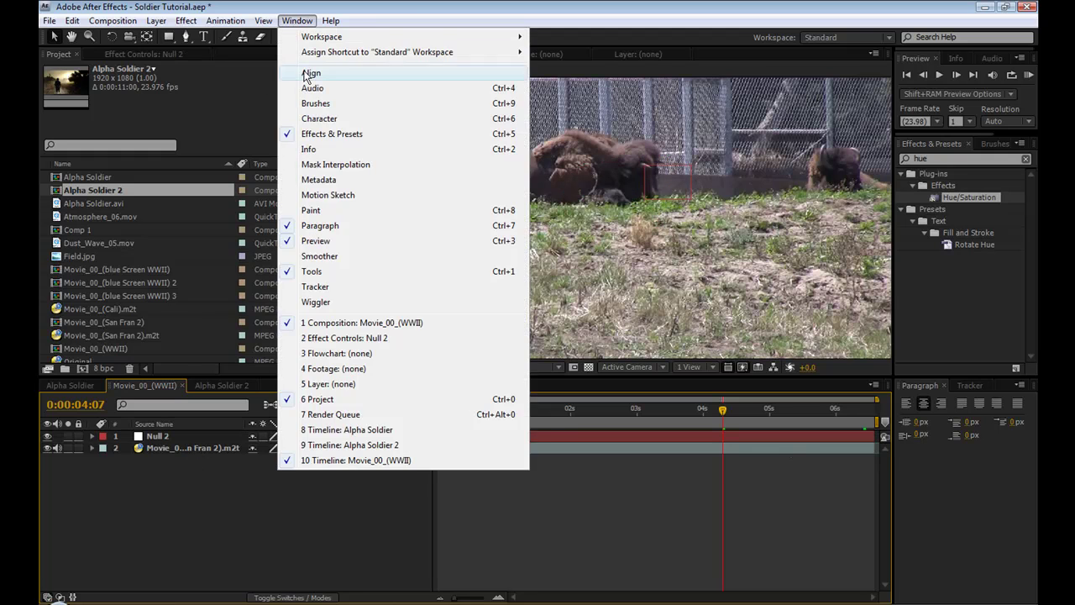
pyautogui.click(407, 289)
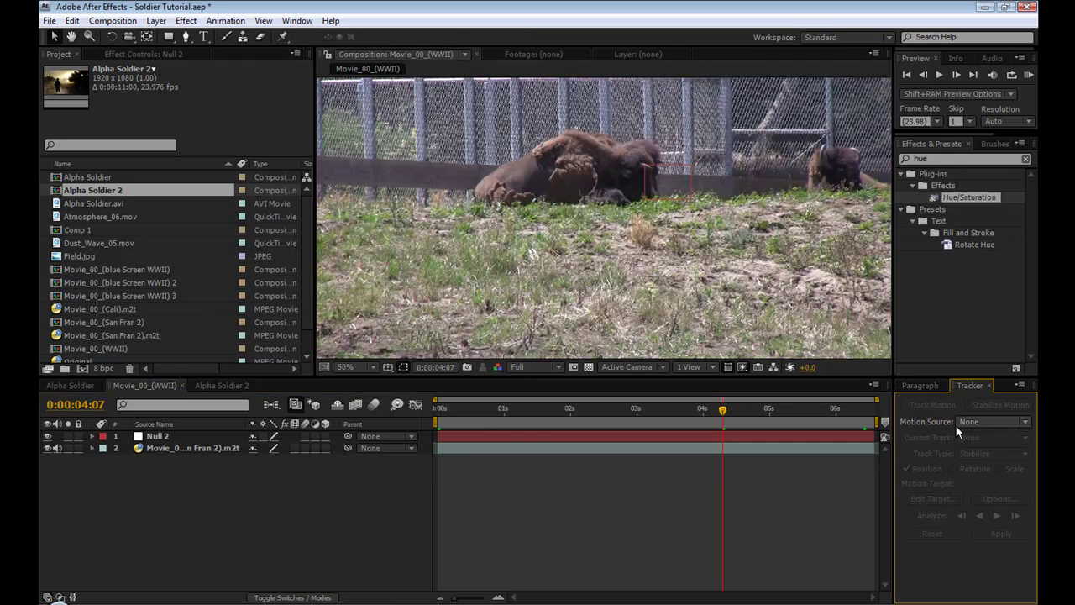
pyautogui.click(217, 449)
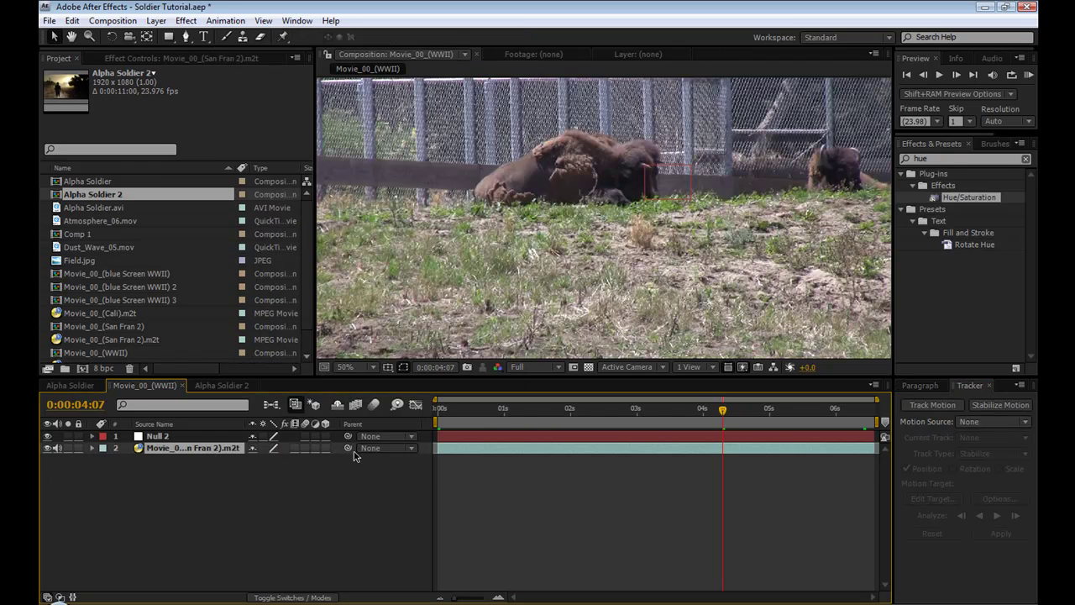
pyautogui.click(948, 407)
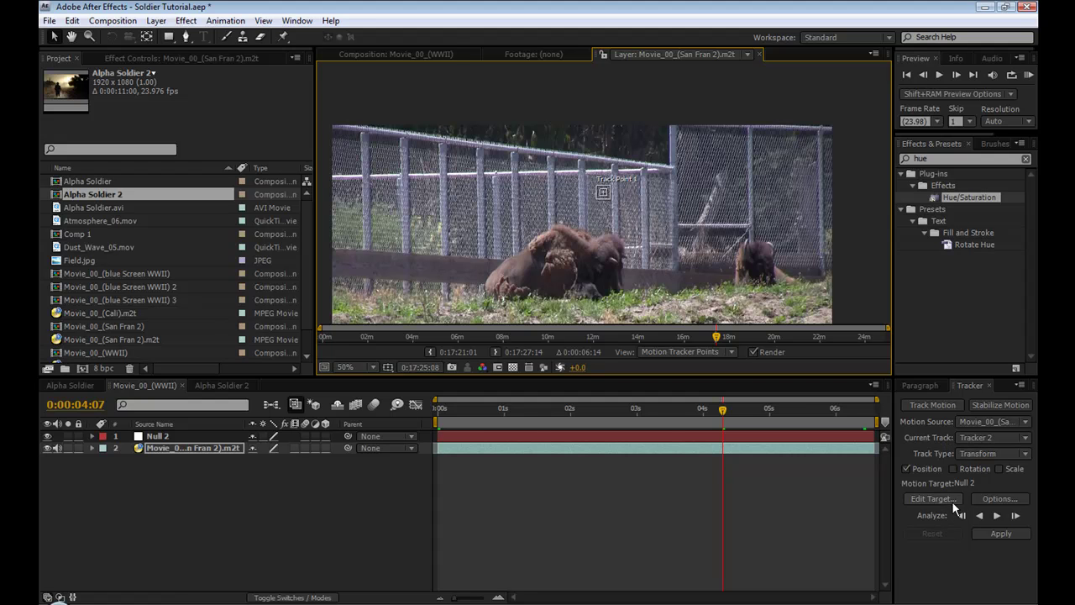
# Place Track Point 1 on the bison, analyze forward, stop, then reset the track
pyautogui.scroll(2, 622, 266)
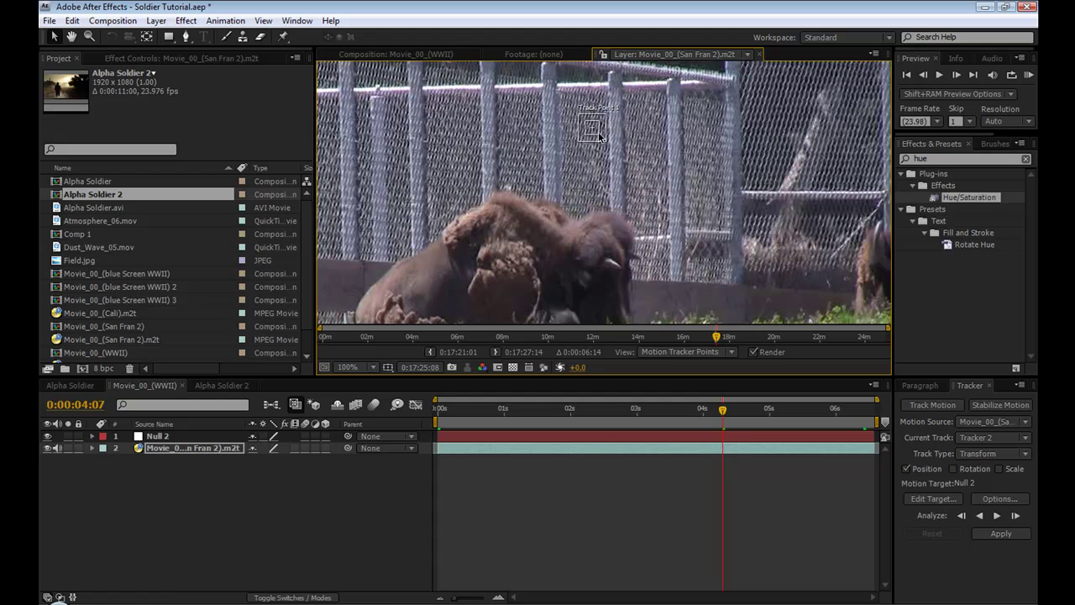
pyautogui.moveTo(600, 136); pyautogui.dragTo(599, 135)
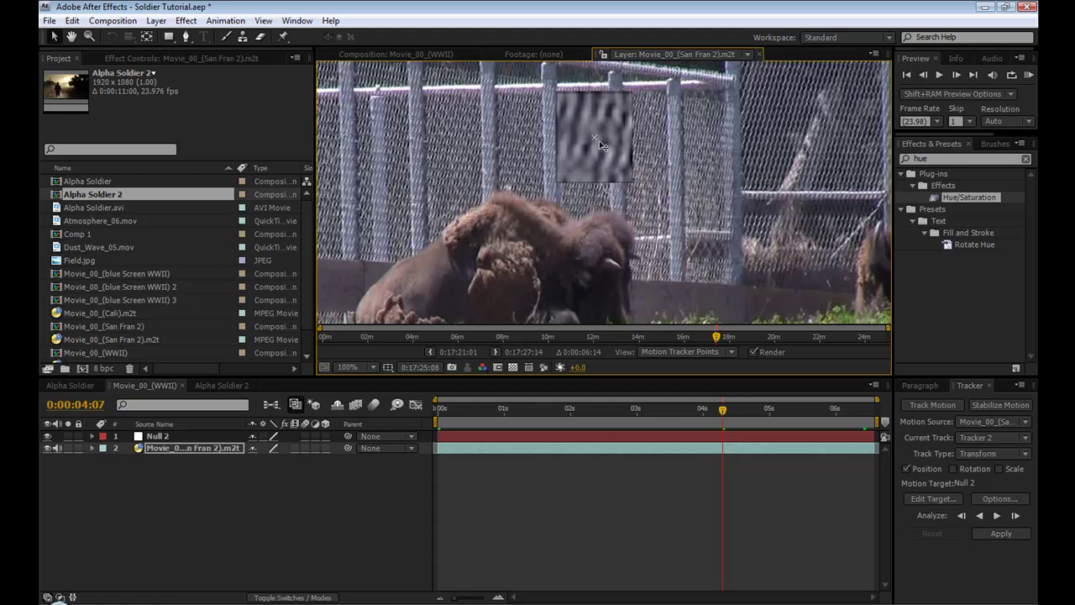
pyautogui.moveTo(604, 150); pyautogui.dragTo(636, 284)
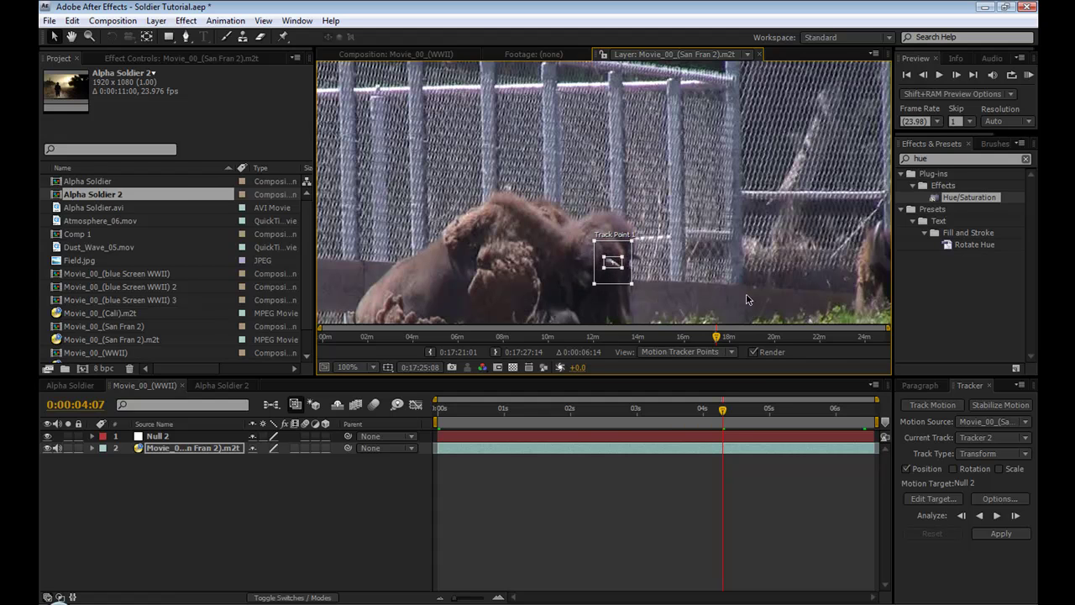
pyautogui.scroll(-1, 729, 279)
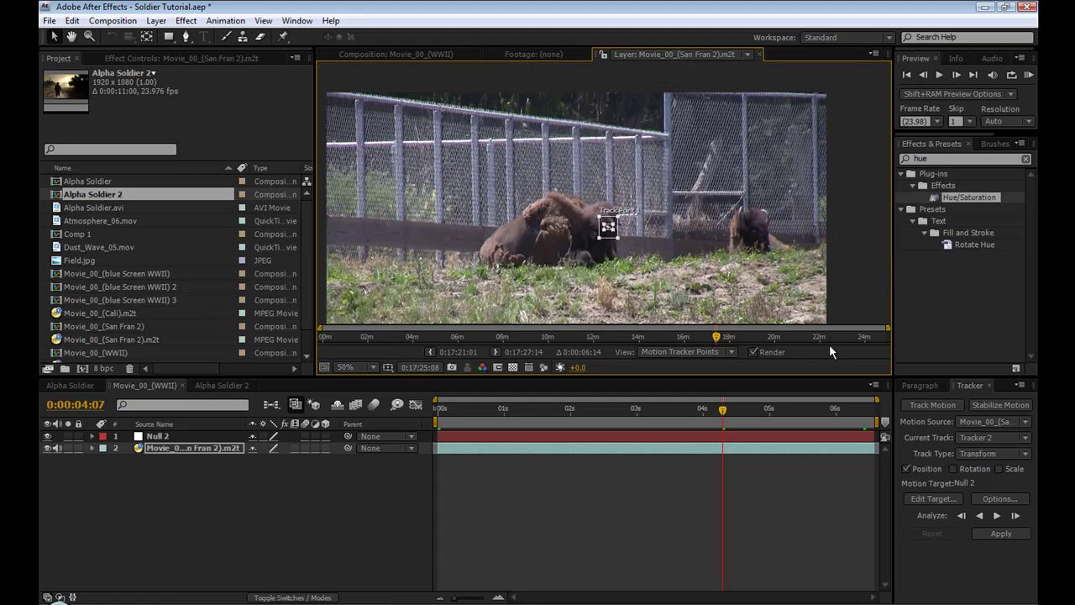
pyautogui.click(998, 516)
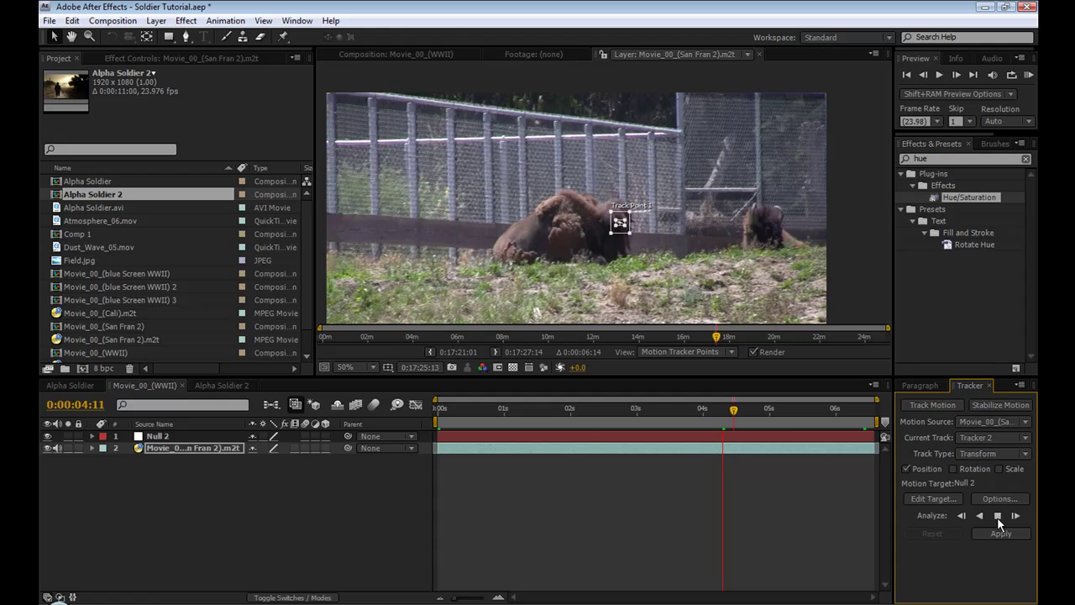
pyautogui.click(997, 516)
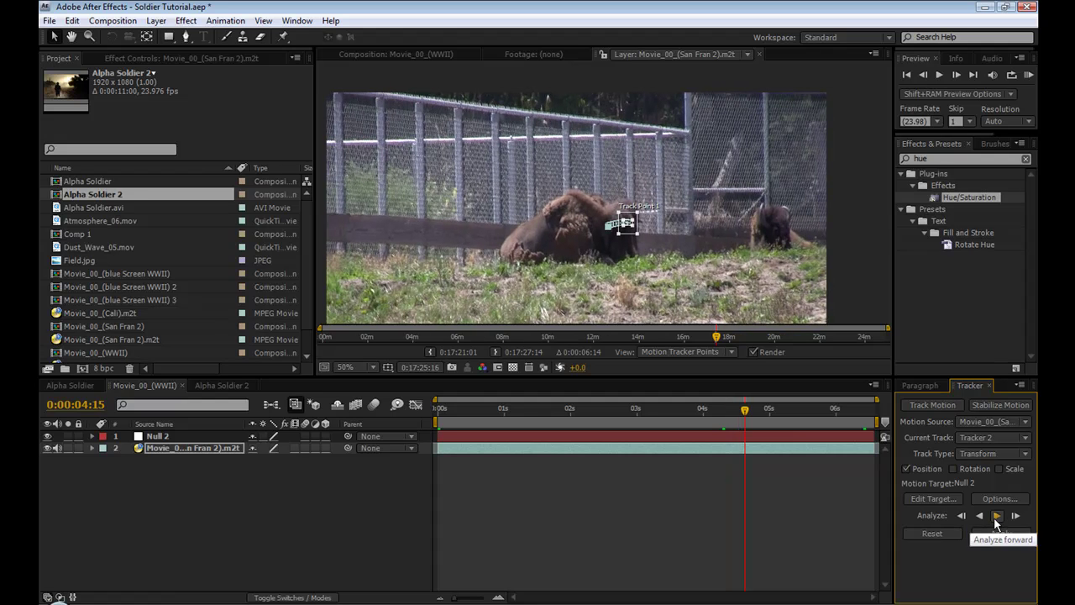
pyautogui.click(944, 538)
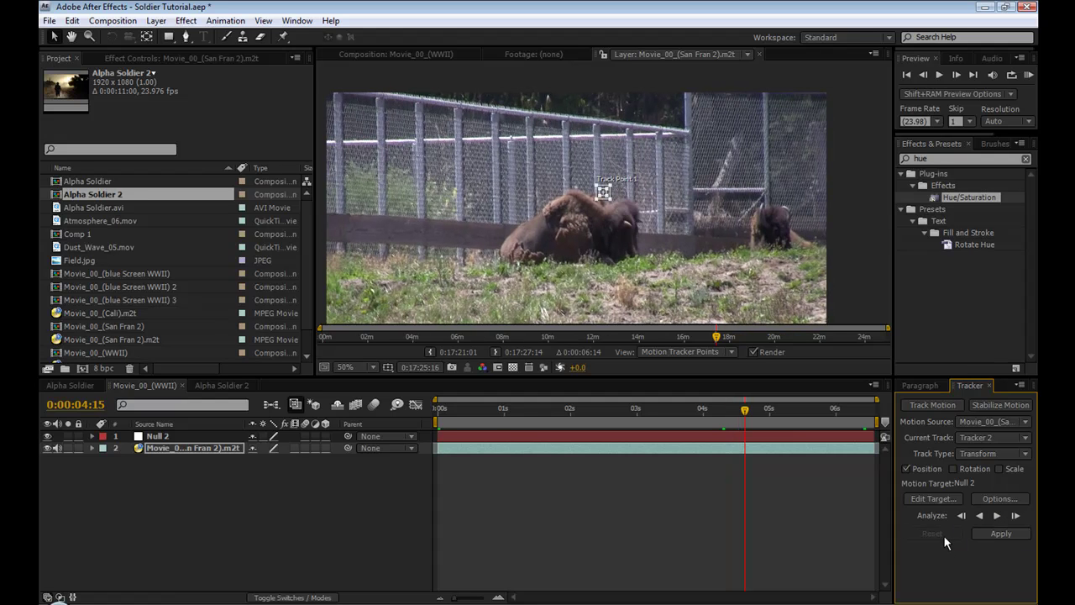
pyautogui.click(211, 438)
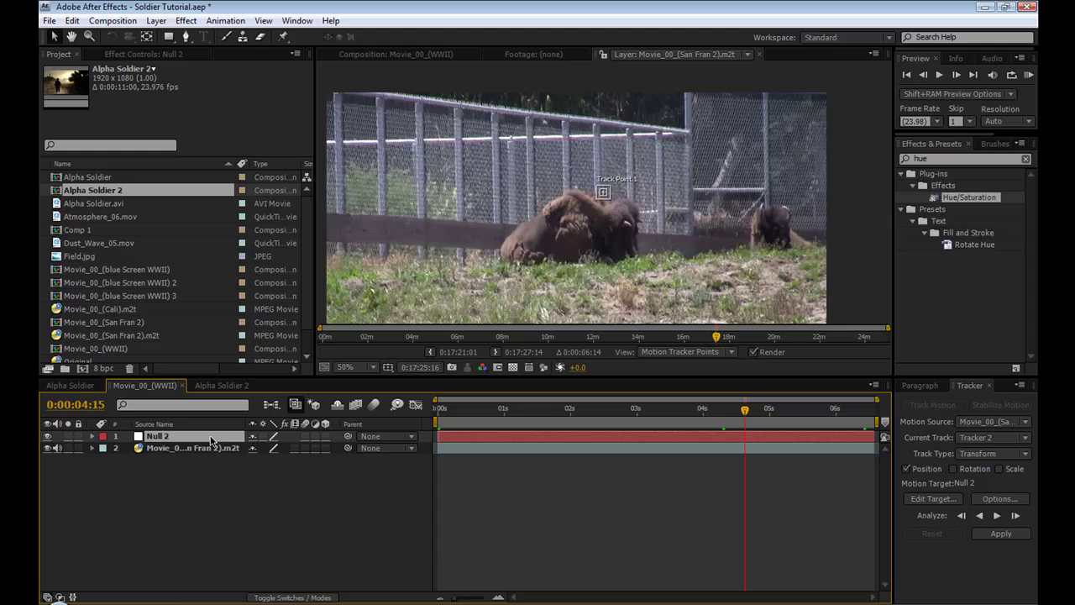
pyautogui.click(990, 385)
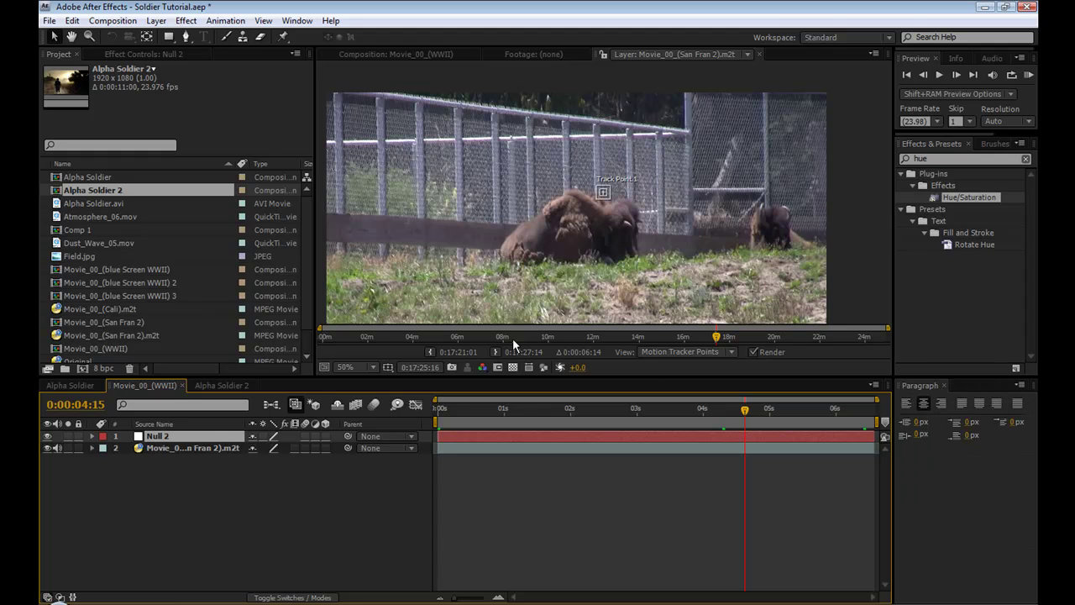
pyautogui.click(747, 54)
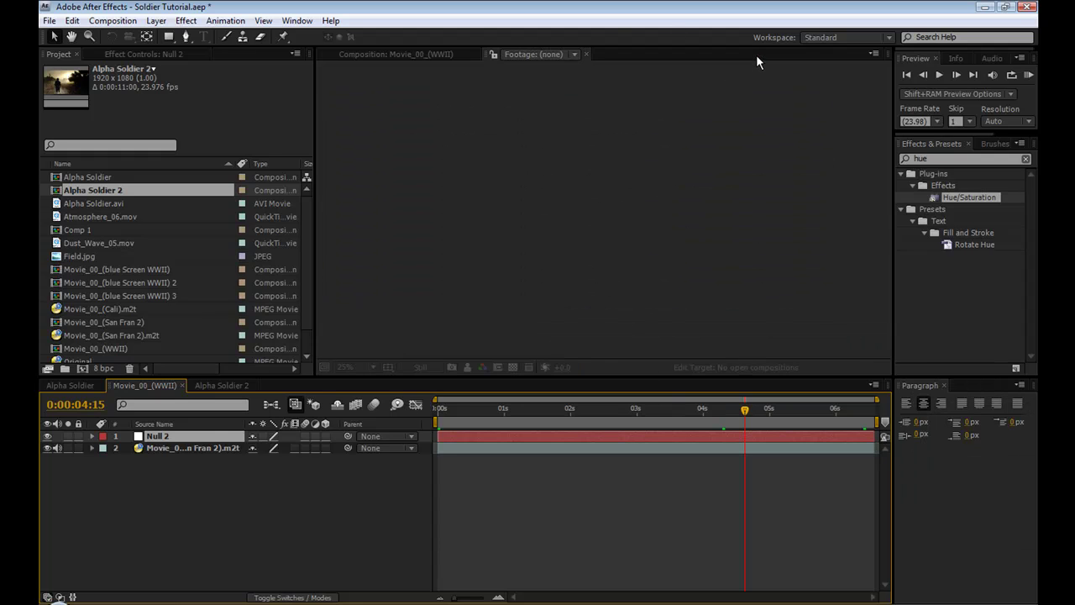
pyautogui.click(419, 56)
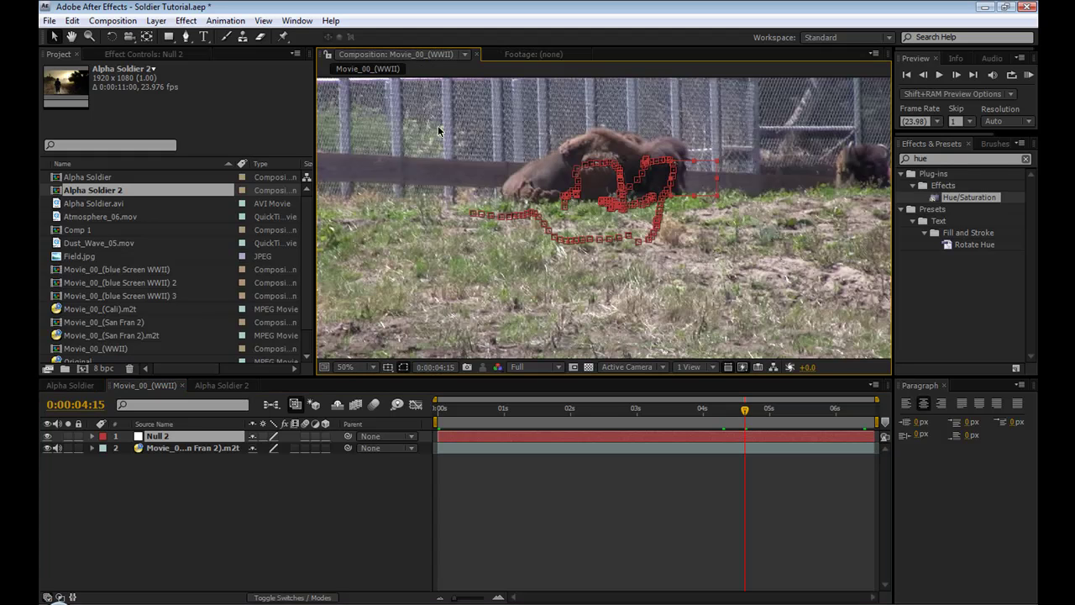
pyautogui.click(280, 447)
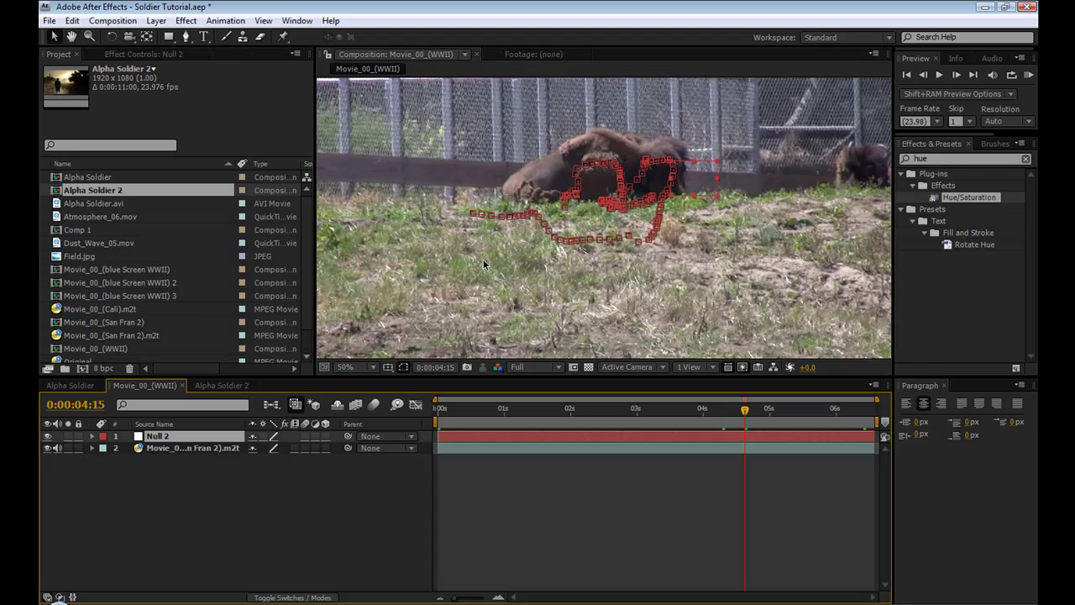
pyautogui.scroll(-1, 506, 257)
pyautogui.moveTo(693, 422); pyautogui.dragTo(847, 422)
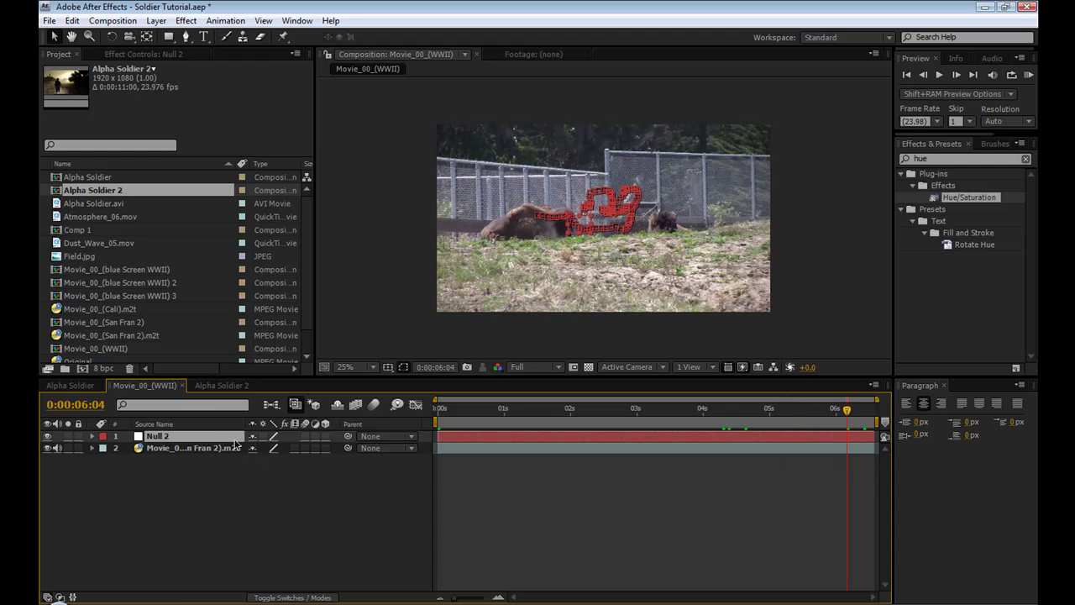
# Paste Null 2 into Alpha Soldier 2 and parent the Alpha Soldier layer to it
pyautogui.click(219, 385)
pyautogui.hotkey('ctrl', 'v')
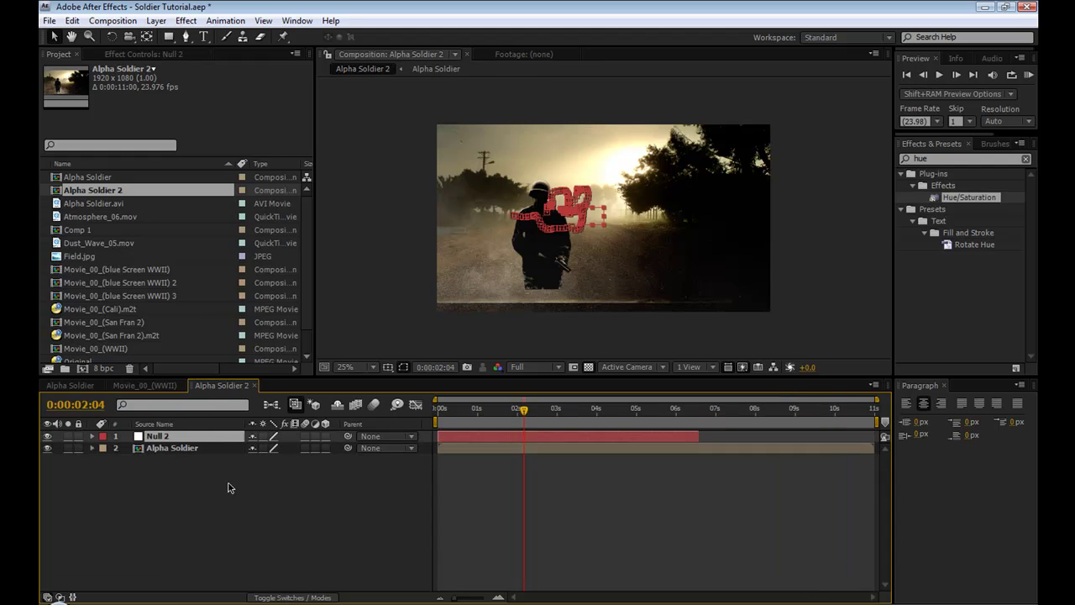
pyautogui.moveTo(514, 417); pyautogui.dragTo(540, 418)
pyautogui.click(178, 450)
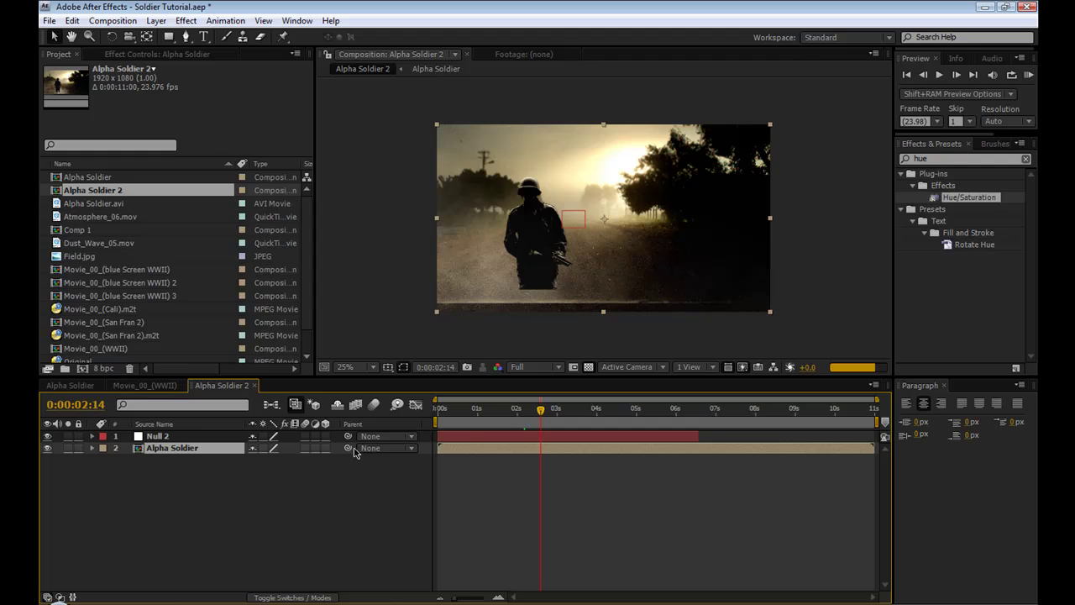
pyautogui.moveTo(349, 449); pyautogui.dragTo(202, 438)
# Set preview resolution to Third and scrub to confirm the soldier follows the track
pyautogui.moveTo(540, 411); pyautogui.dragTo(436, 410)
pyautogui.click(532, 368)
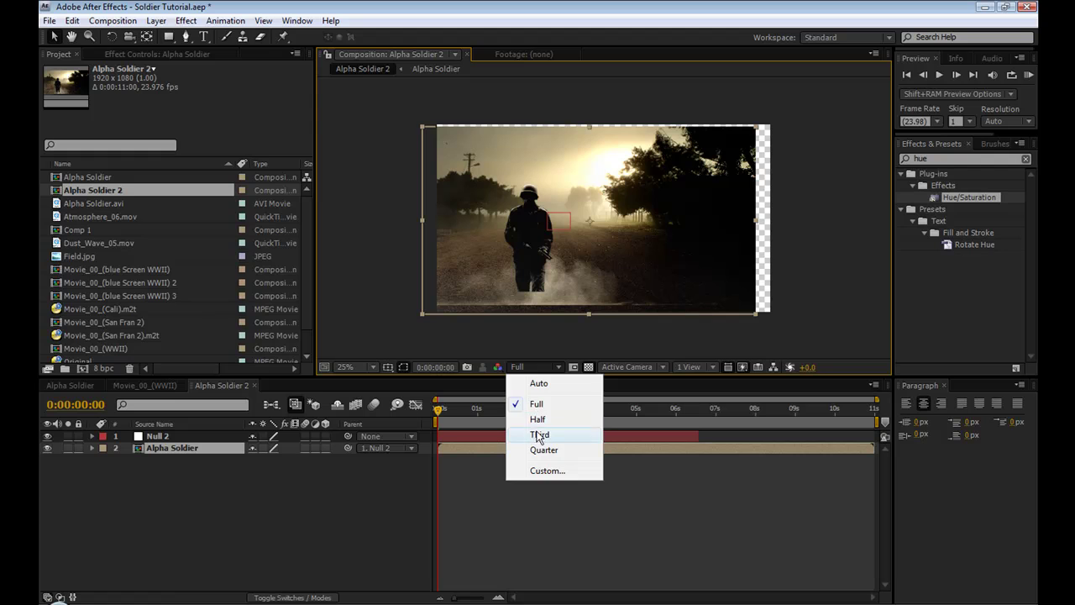
pyautogui.click(536, 433)
pyautogui.click(446, 411)
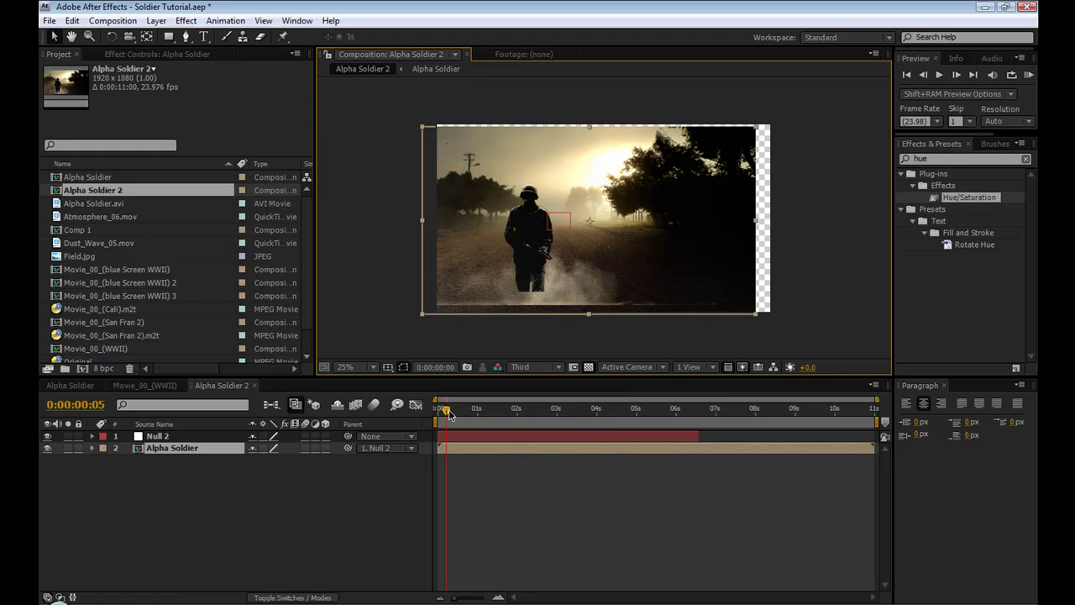
pyautogui.moveTo(452, 413); pyautogui.dragTo(492, 414)
# Enable motion blur in Alpha Soldier 2 and scrub to check the soldier's movement
pyautogui.click(140, 385)
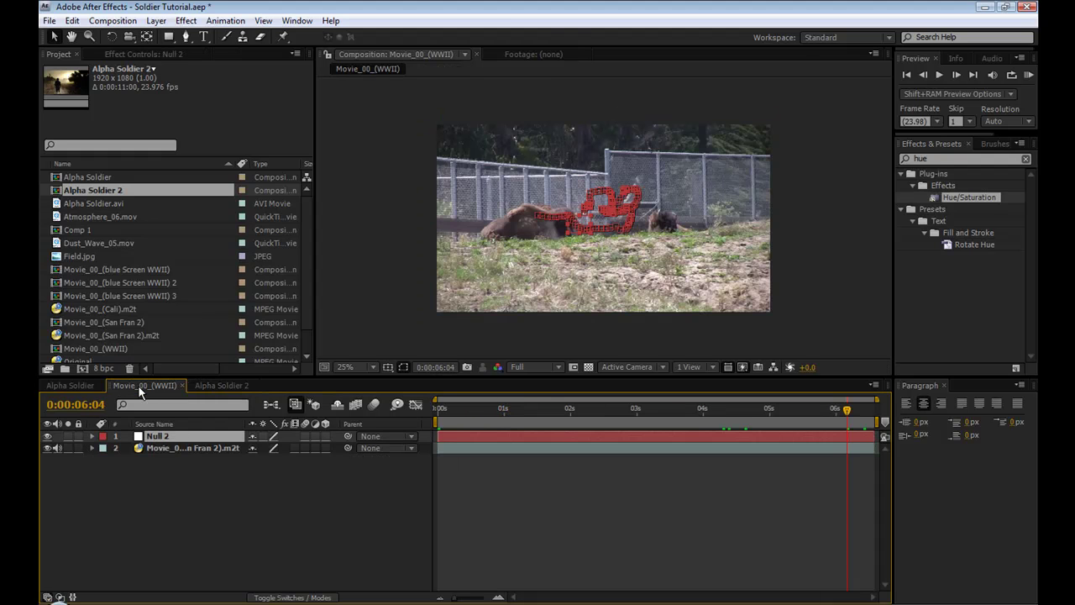
pyautogui.click(221, 384)
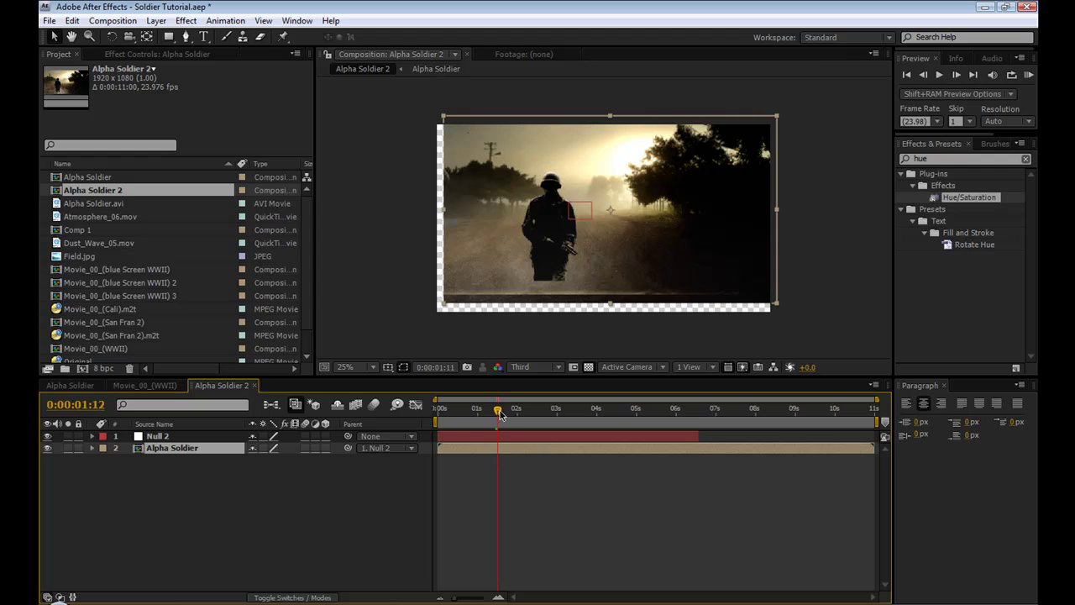
pyautogui.moveTo(499, 411); pyautogui.dragTo(567, 415)
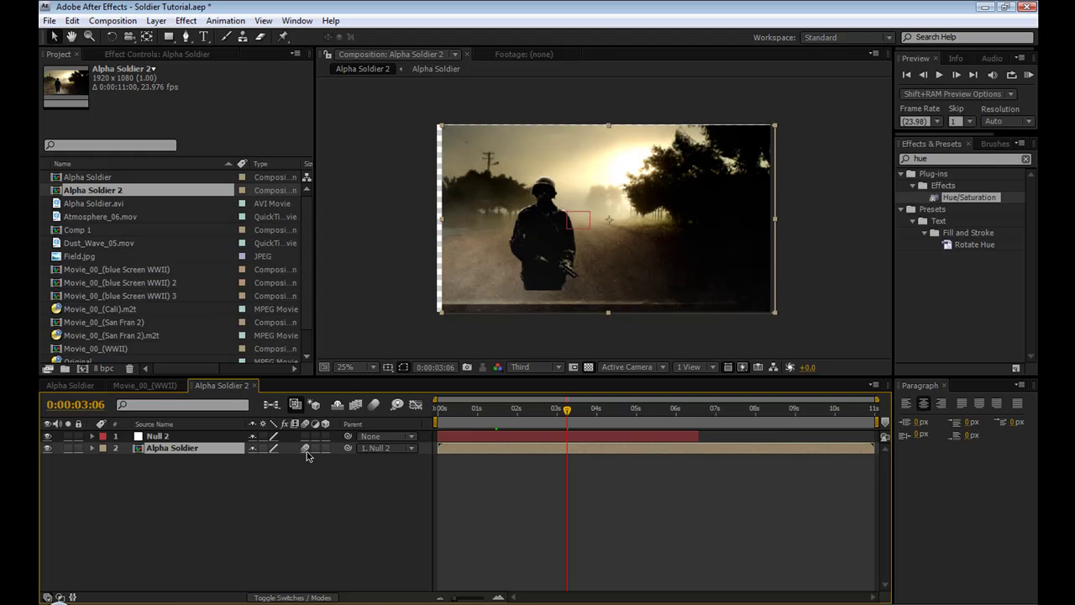
pyautogui.click(374, 405)
pyautogui.click(565, 410)
pyautogui.moveTo(491, 417); pyautogui.dragTo(517, 418)
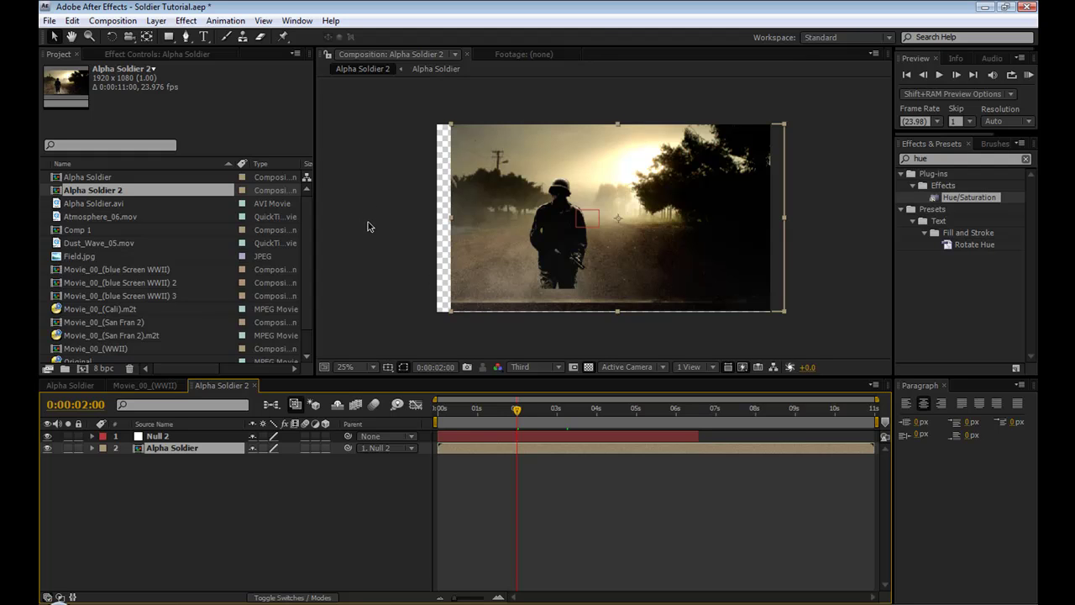
# Zoom out to 12.5%, scale Alpha Soldier past the comp edges, then return to 25%
pyautogui.click(550, 331)
pyautogui.press(',')
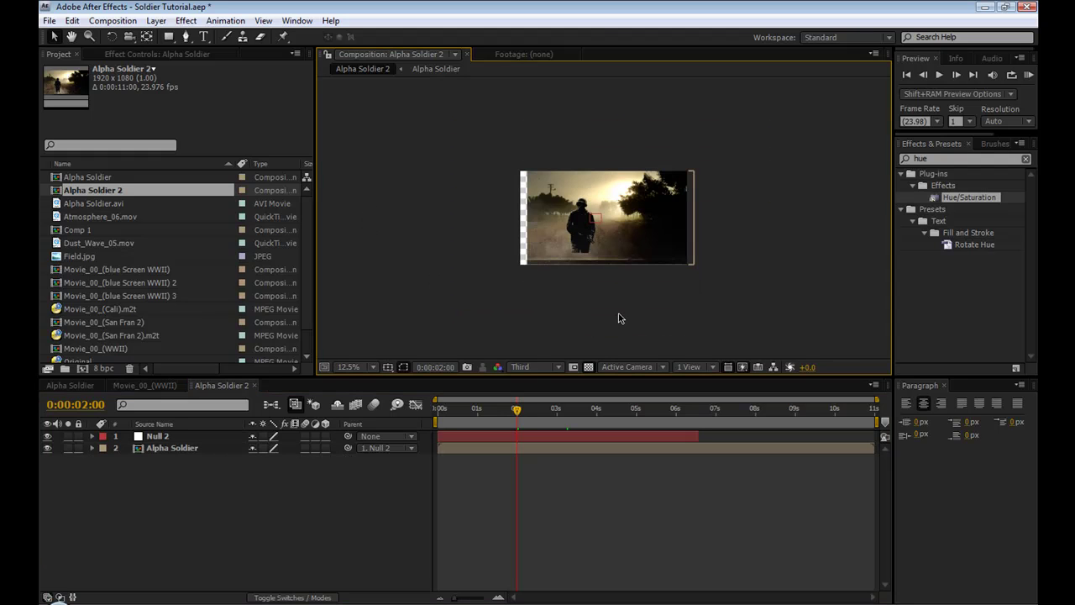
pyautogui.click(195, 450)
pyautogui.press('.')
pyautogui.press(',')
pyautogui.moveTo(695, 269); pyautogui.dragTo(708, 277)
pyautogui.click(703, 310)
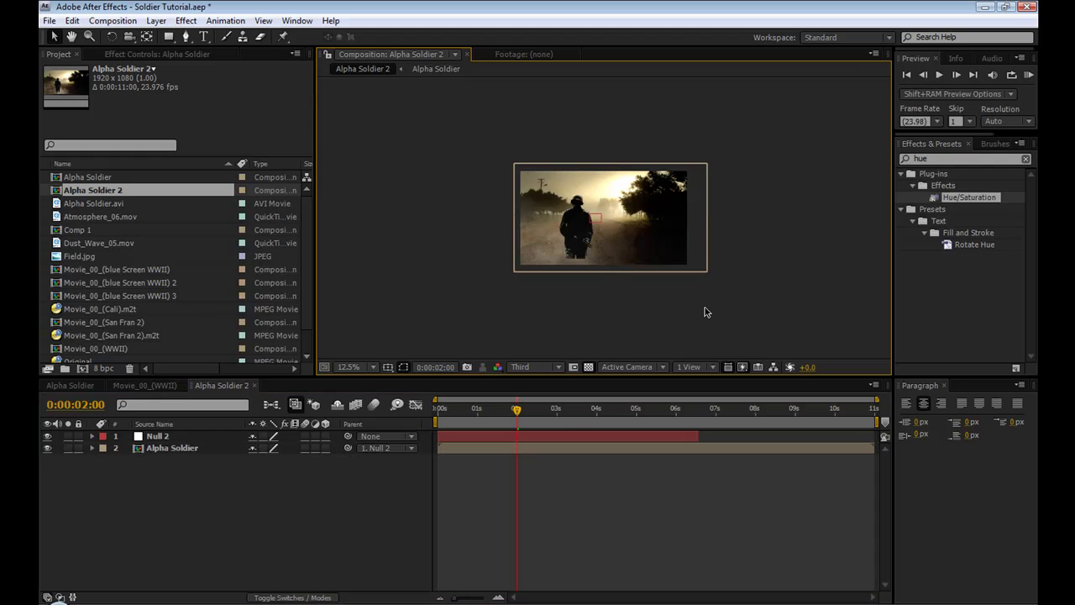
pyautogui.press('.')
pyautogui.click(489, 412)
pyautogui.moveTo(469, 418); pyautogui.dragTo(393, 433)
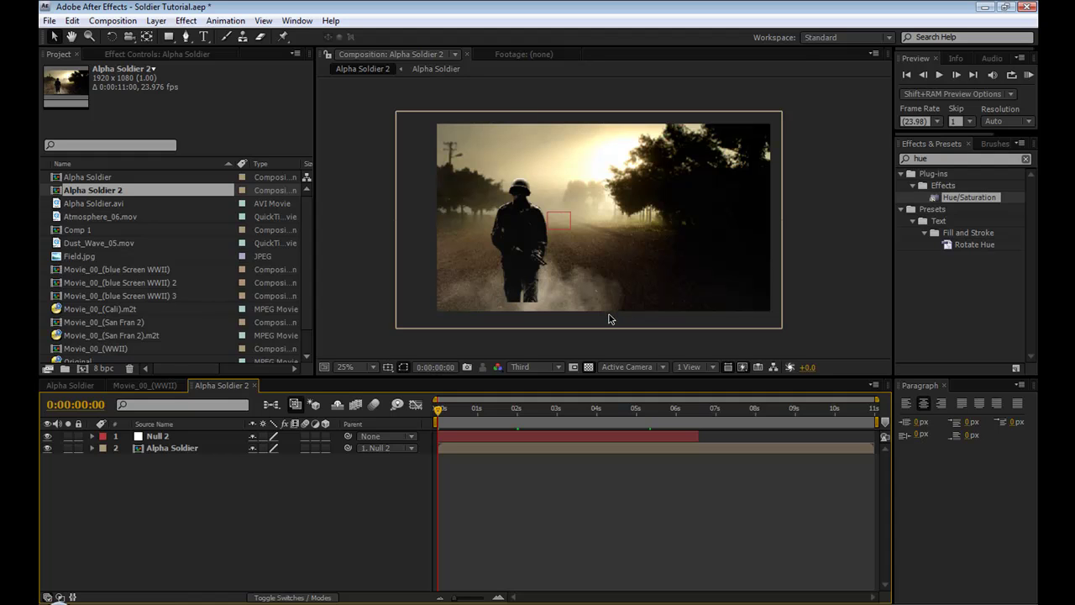
# Add Adjustment Layer 6 and apply Letterboxer to it
pyautogui.click(155, 20)
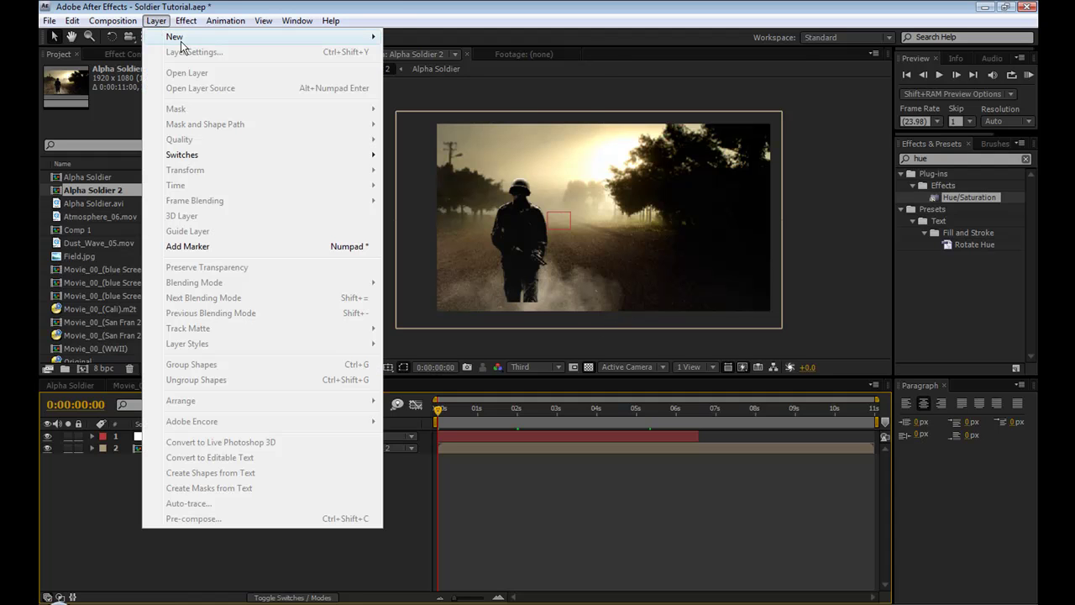
pyautogui.moveTo(178, 37)
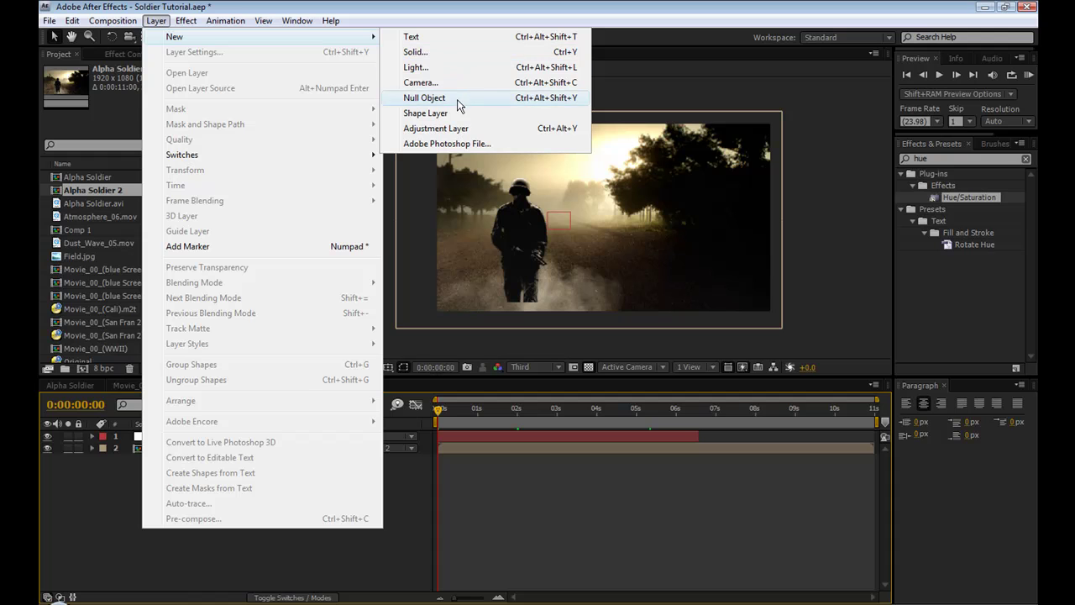
pyautogui.click(462, 128)
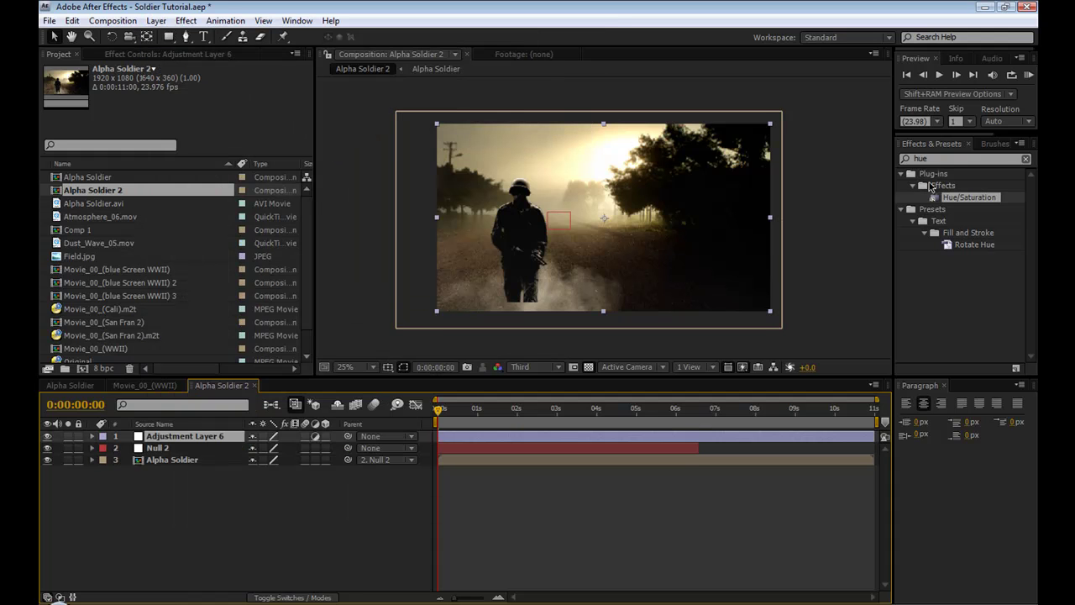
pyautogui.click(925, 159)
pyautogui.doubleClick(922, 158)
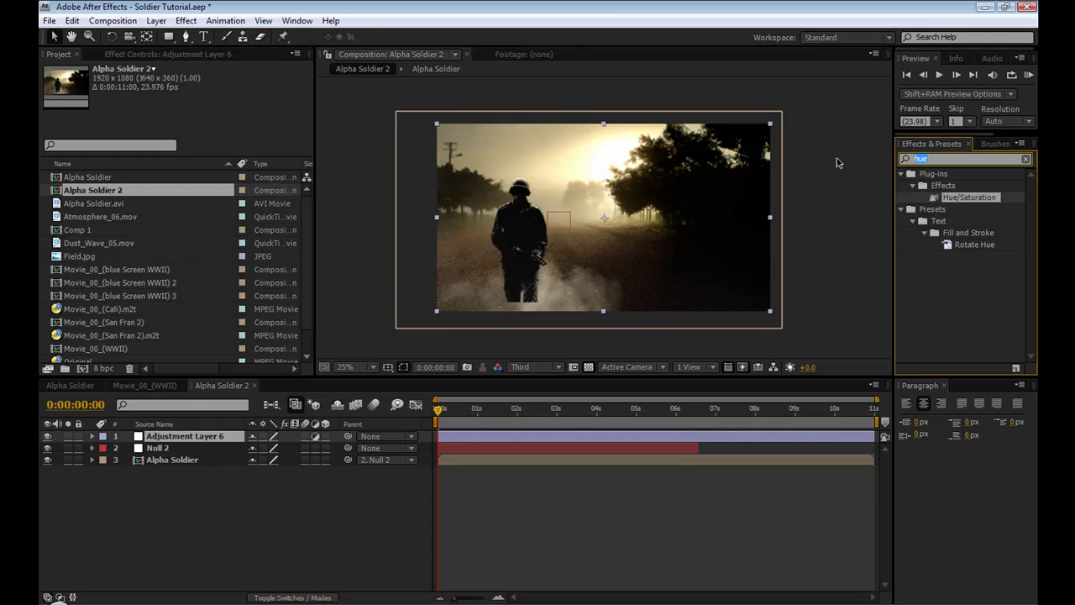
pyautogui.write('letter')
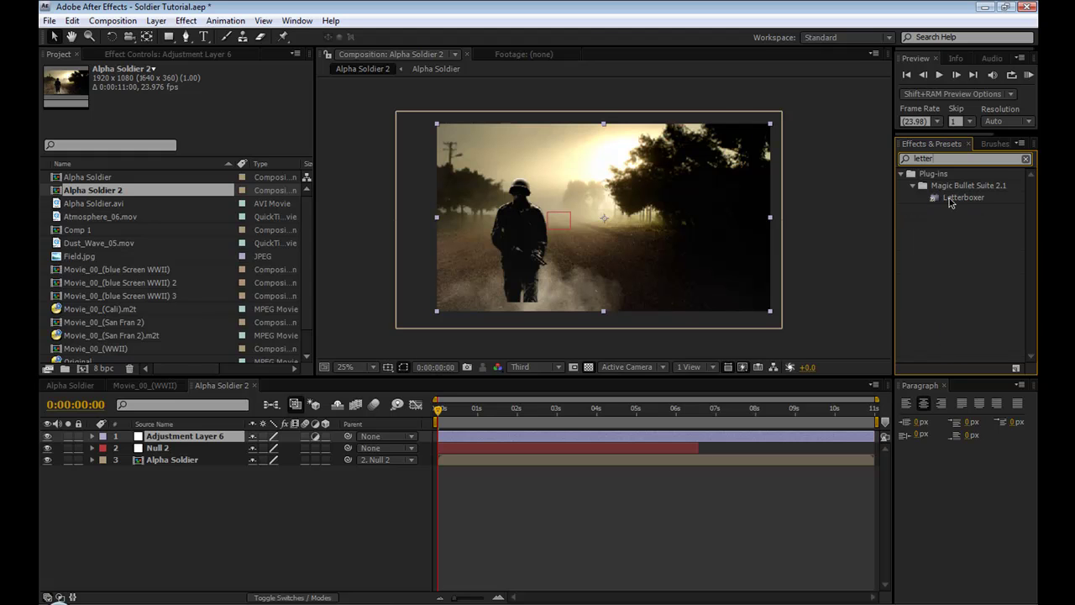
pyautogui.moveTo(955, 201); pyautogui.dragTo(168, 442)
# Set the Letterboxer preset to 2.35:1 (Anamorphic) and preview the letterboxed shot
pyautogui.click(197, 120)
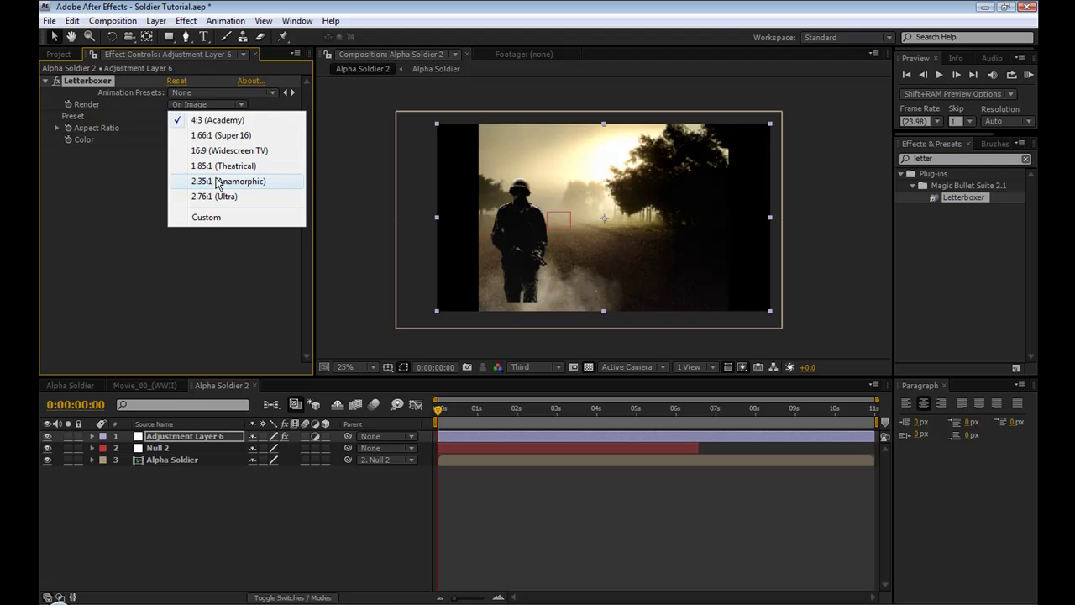
pyautogui.click(215, 183)
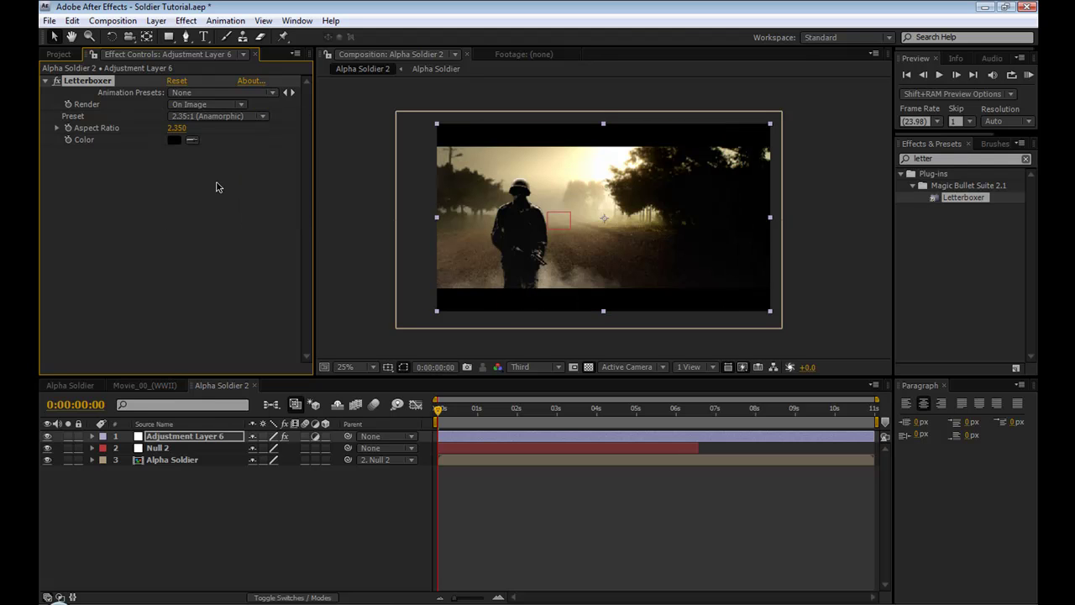
pyautogui.click(403, 516)
pyautogui.click(443, 410)
pyautogui.moveTo(445, 414); pyautogui.dragTo(633, 418)
pyautogui.press('Home')
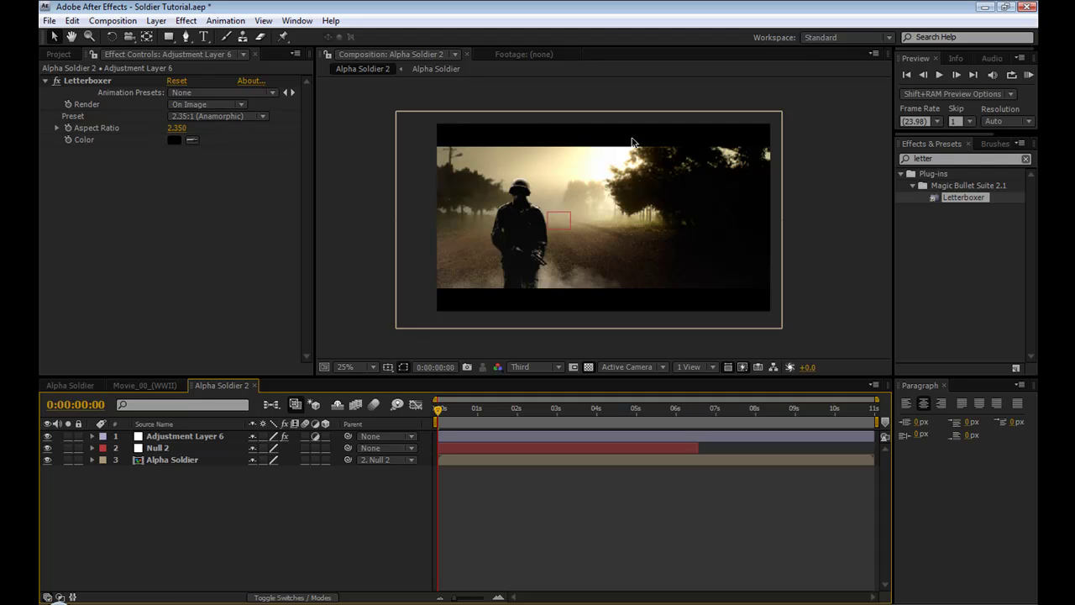
pyautogui.click(798, 152)
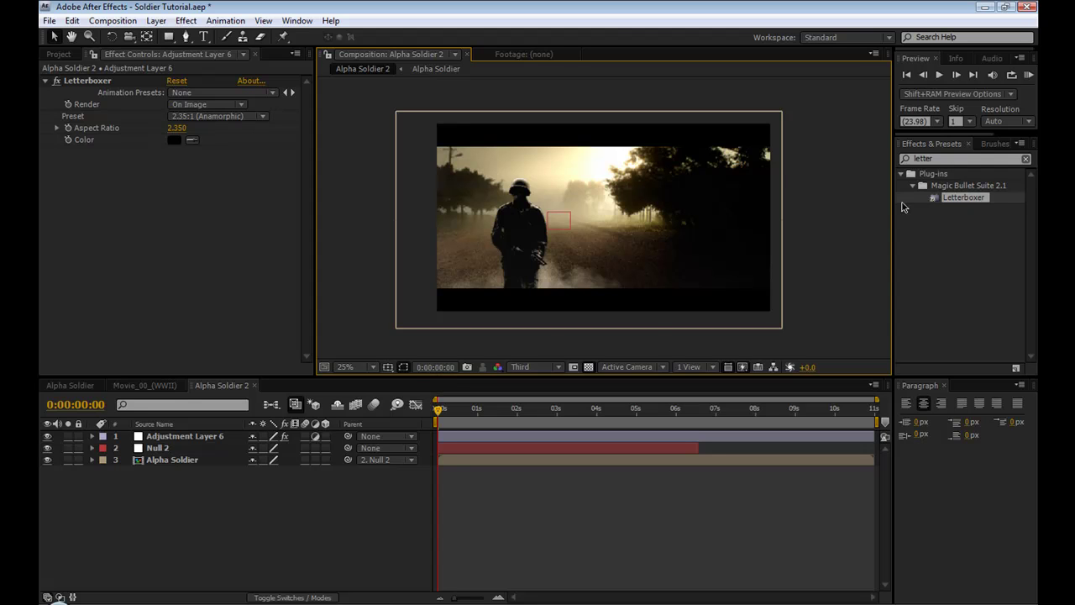
# Add a new adjustment layer, Adjustment Layer 7, from the Layer > New menu
pyautogui.click(183, 20)
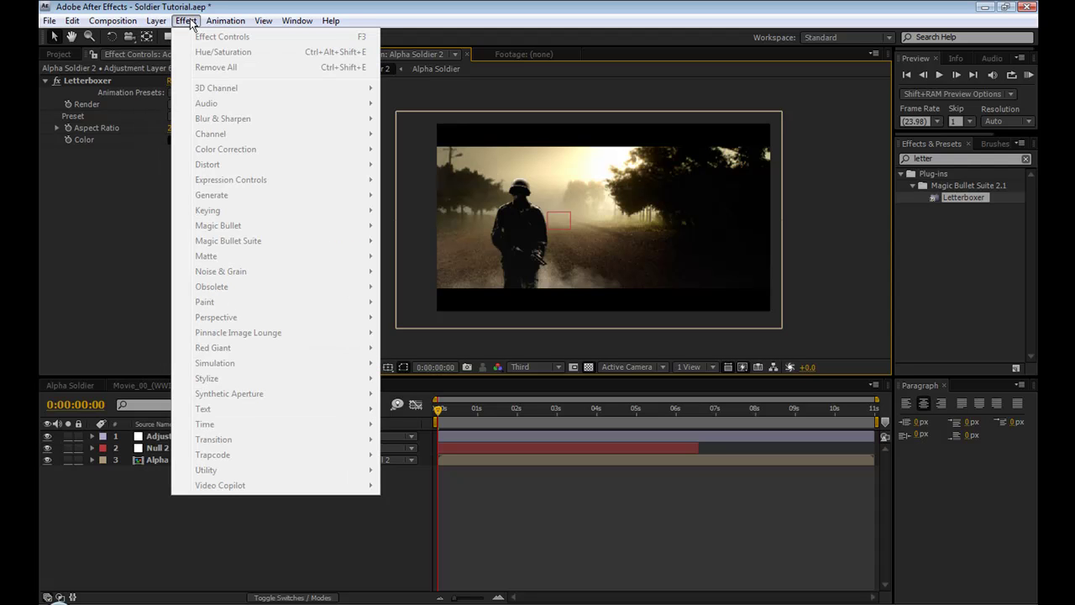
pyautogui.click(115, 484)
pyautogui.click(156, 20)
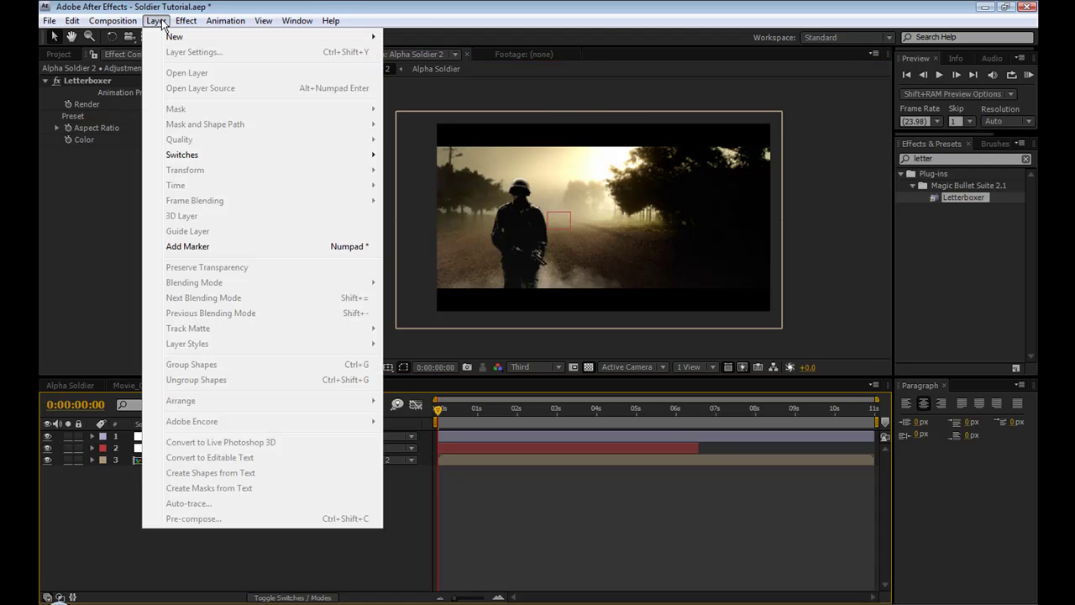
pyautogui.moveTo(233, 36)
pyautogui.click(434, 123)
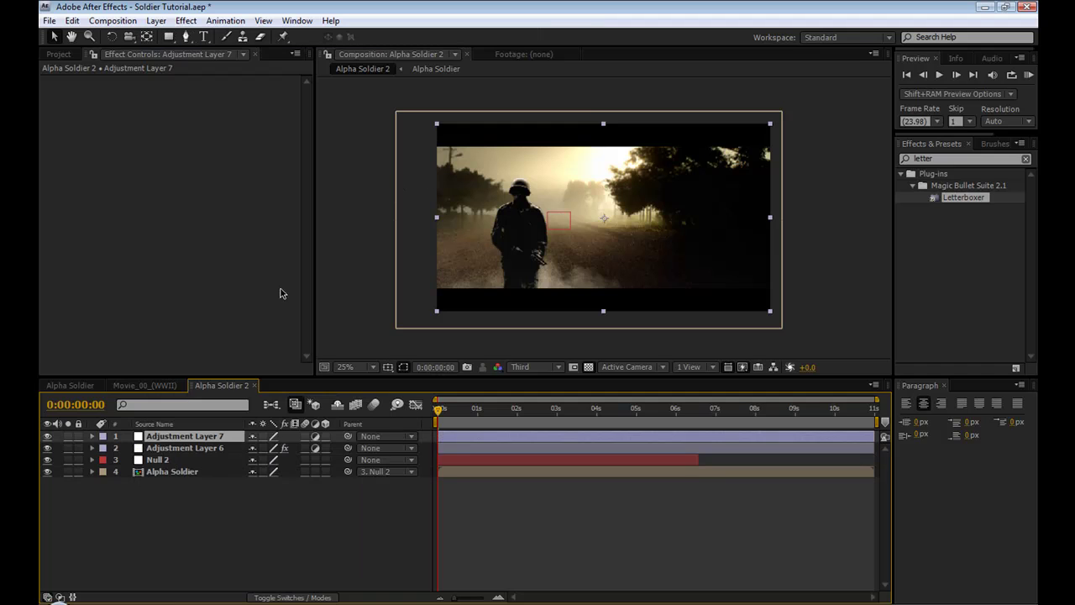
# Search Effects & Presets for 'cc light' and apply CC Light Rays to Adjustment Layer 7
pyautogui.click(960, 157)
pyautogui.press('BackSpace')
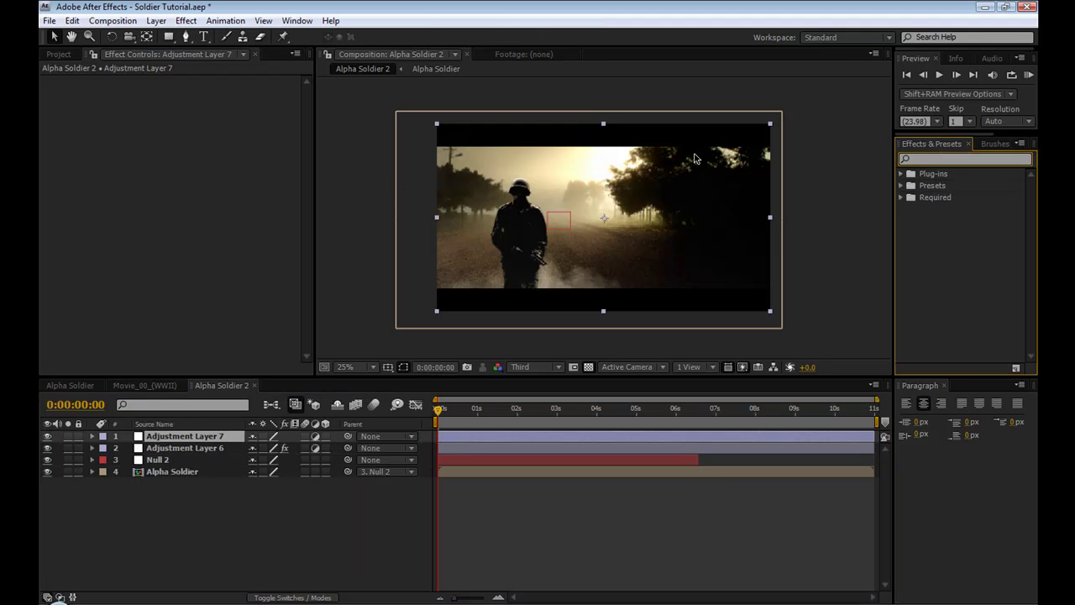
pyautogui.write('cc rays')
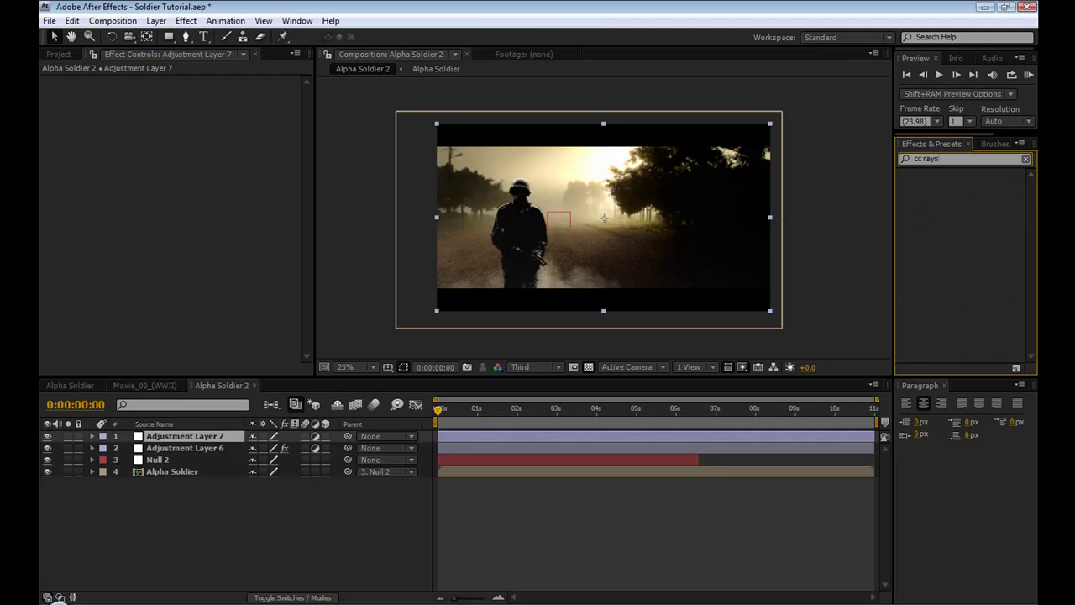
pyautogui.press('BackSpace')
pyautogui.press('BackSpace')
pyautogui.press('BackSpace')
pyautogui.write('lgih')
pyautogui.press('BackSpace')
pyautogui.press('BackSpace')
pyautogui.press('BackSpace')
pyautogui.write('ight')
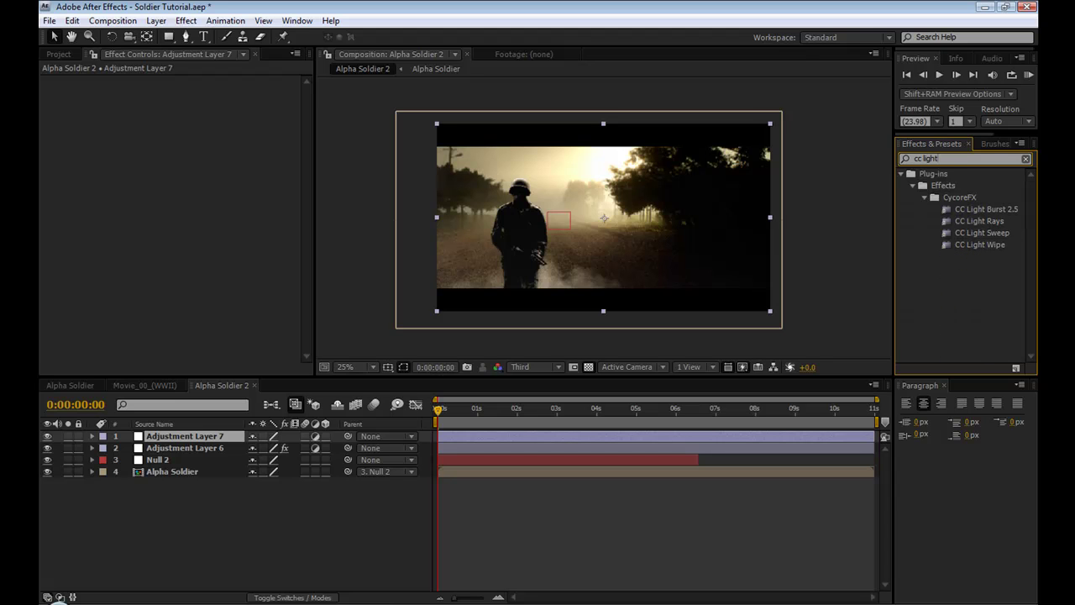
pyautogui.moveTo(979, 221); pyautogui.dragTo(203, 438)
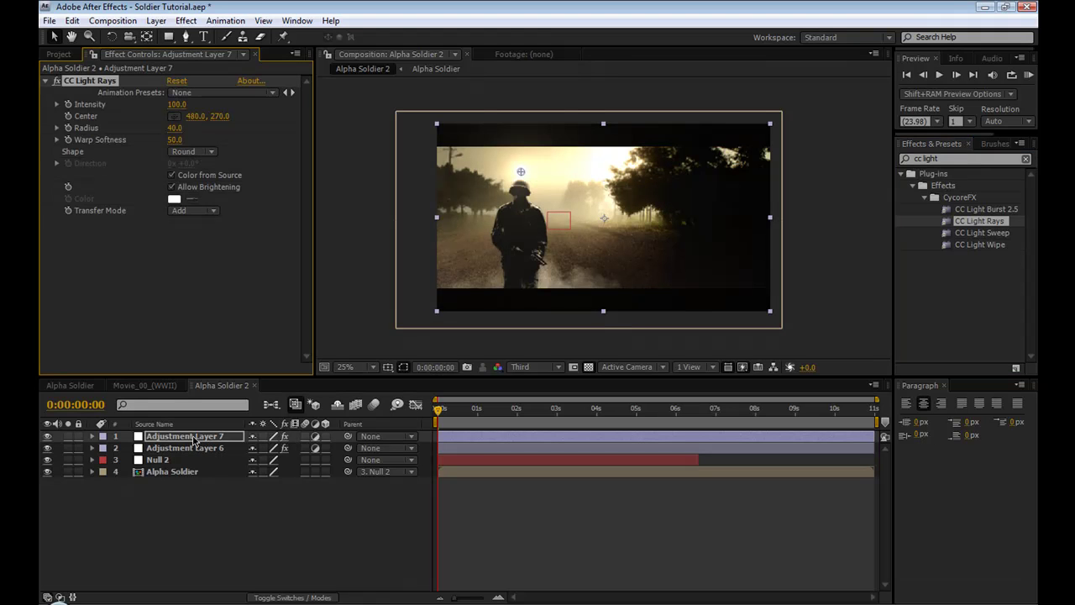
# Move both adjustment layers below Null 2 and rename Adjustment Layer 6 to Letterbox
pyautogui.click(193, 439)
pyautogui.keyDown('shift'); pyautogui.click(195, 448); pyautogui.keyUp('shift')
pyautogui.moveTo(195, 445); pyautogui.dragTo(186, 469)
pyautogui.click(191, 498)
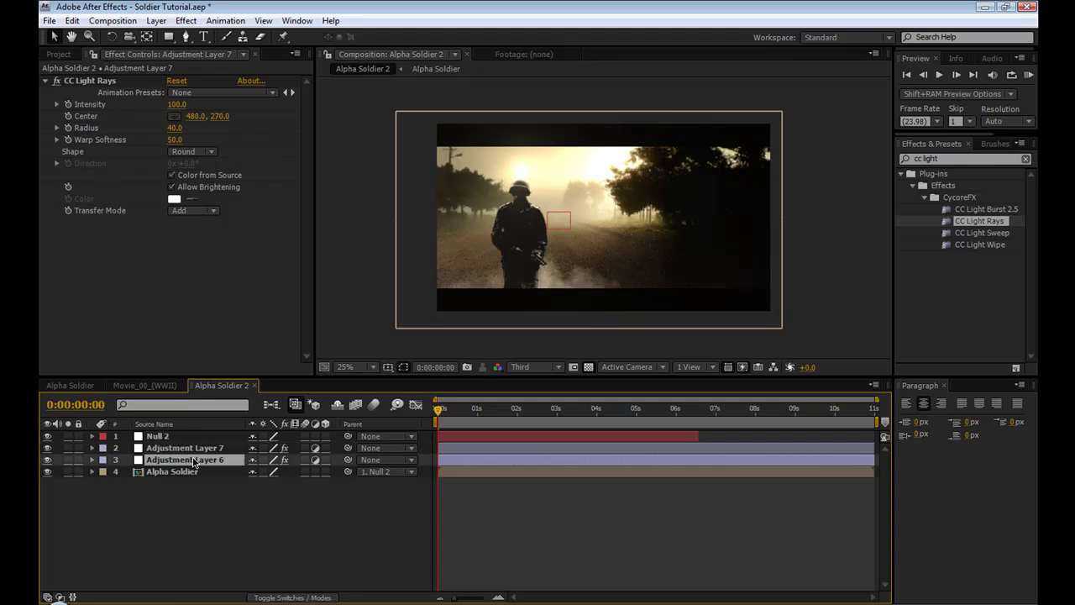
pyautogui.click(194, 461)
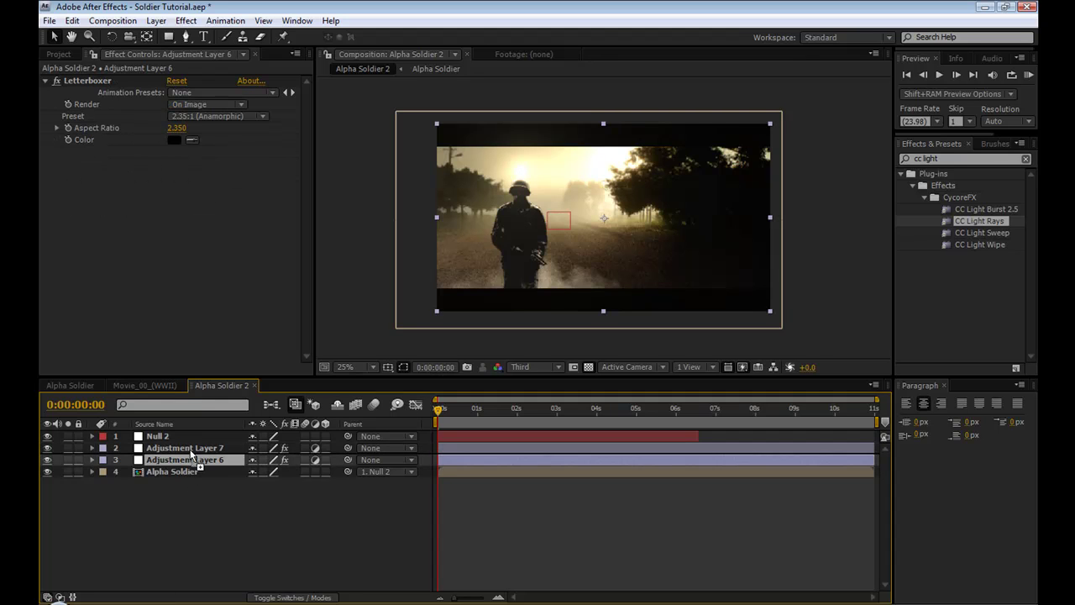
pyautogui.press('Return')
pyautogui.write('Letterbox')
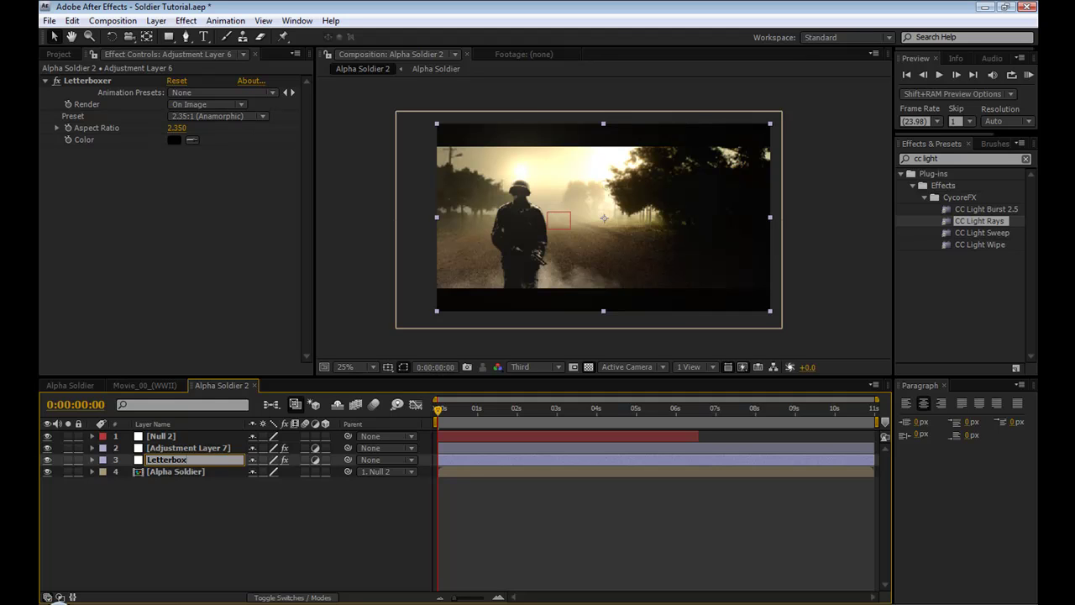
pyautogui.press('Return')
# Rename Adjustment Layer 7 to Rays and move it below the Letterbox layer
pyautogui.click(188, 448)
pyautogui.press('Return')
pyautogui.write('Rays')
pyautogui.press('Return')
pyautogui.moveTo(204, 446); pyautogui.dragTo(175, 433)
pyautogui.click(176, 449)
# Rename the null layer to Tracker, then select the Rays layer
pyautogui.click(174, 447)
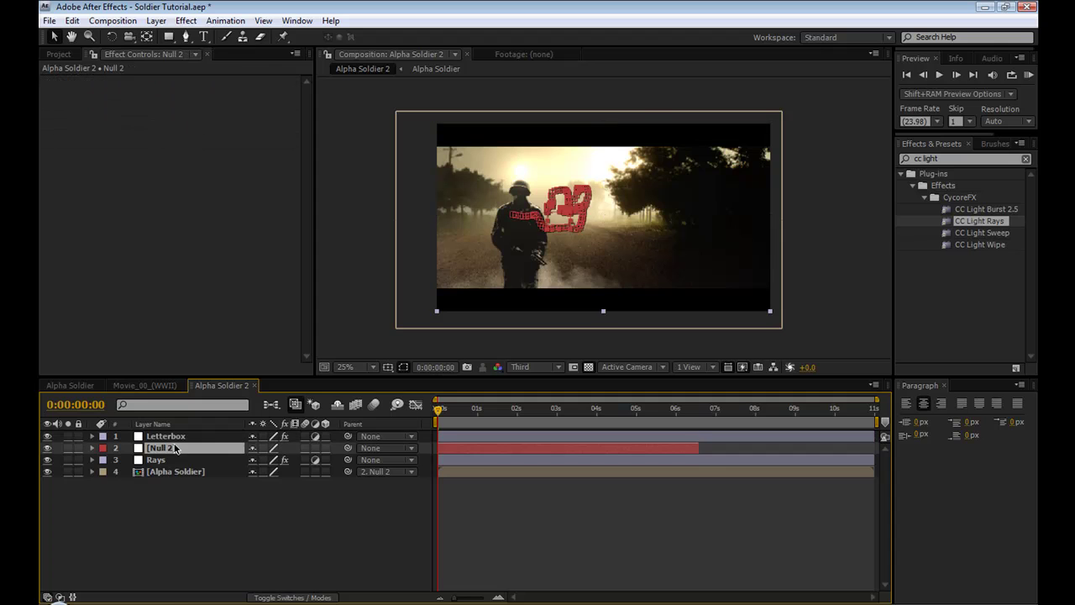
pyautogui.press('Return')
pyautogui.write('Tracker')
pyautogui.press('Return')
pyautogui.click(167, 460)
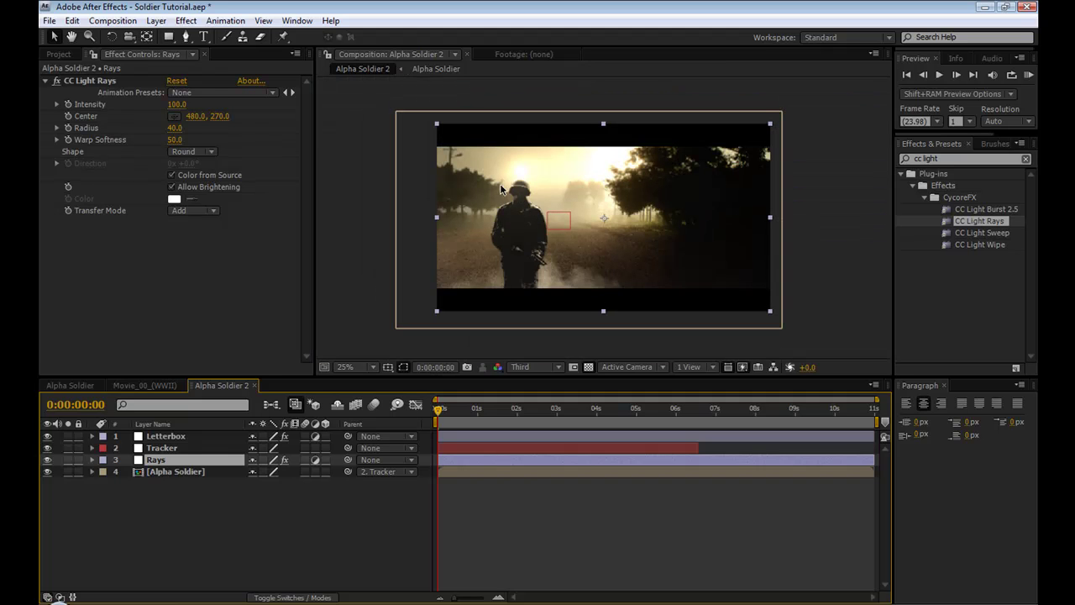
# Drag the CC Light Rays Center from the helmet right into the bright sky
pyautogui.click(89, 82)
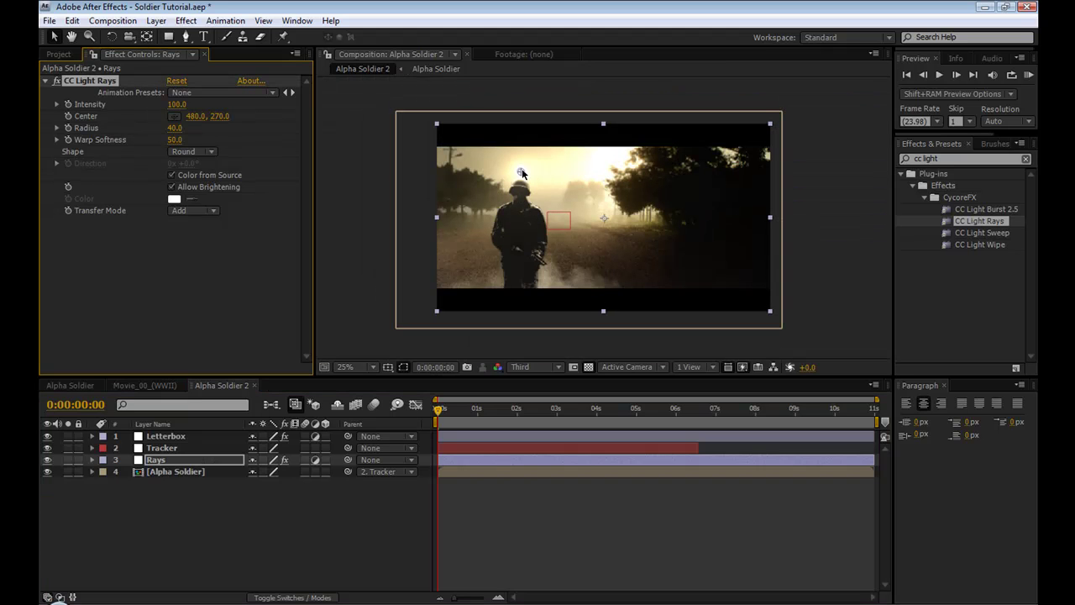
pyautogui.moveTo(522, 171); pyautogui.dragTo(454, 210)
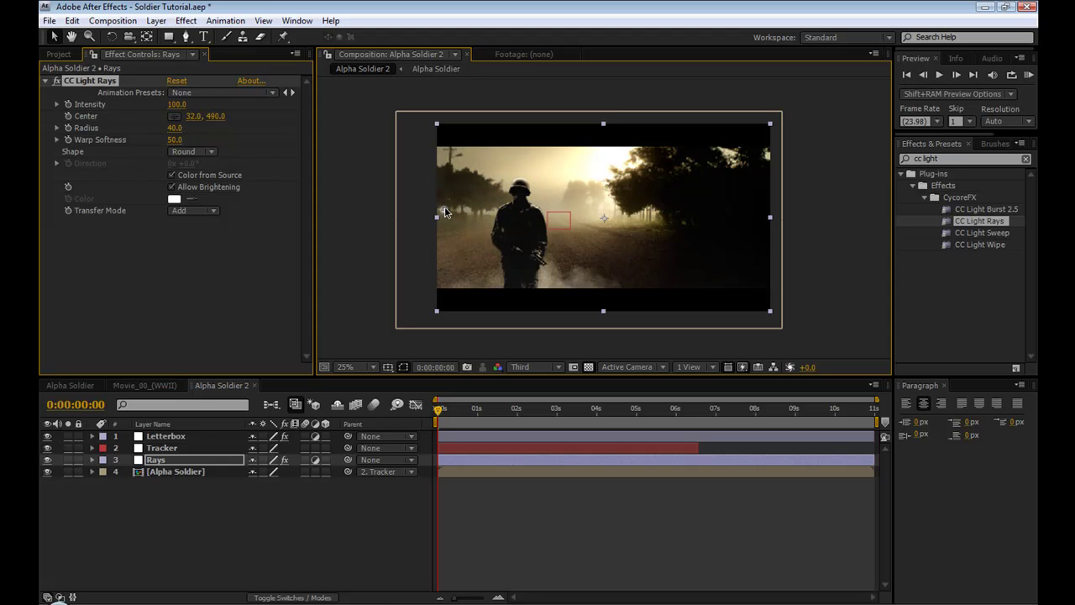
pyautogui.moveTo(445, 213); pyautogui.dragTo(472, 210)
pyautogui.press('.')
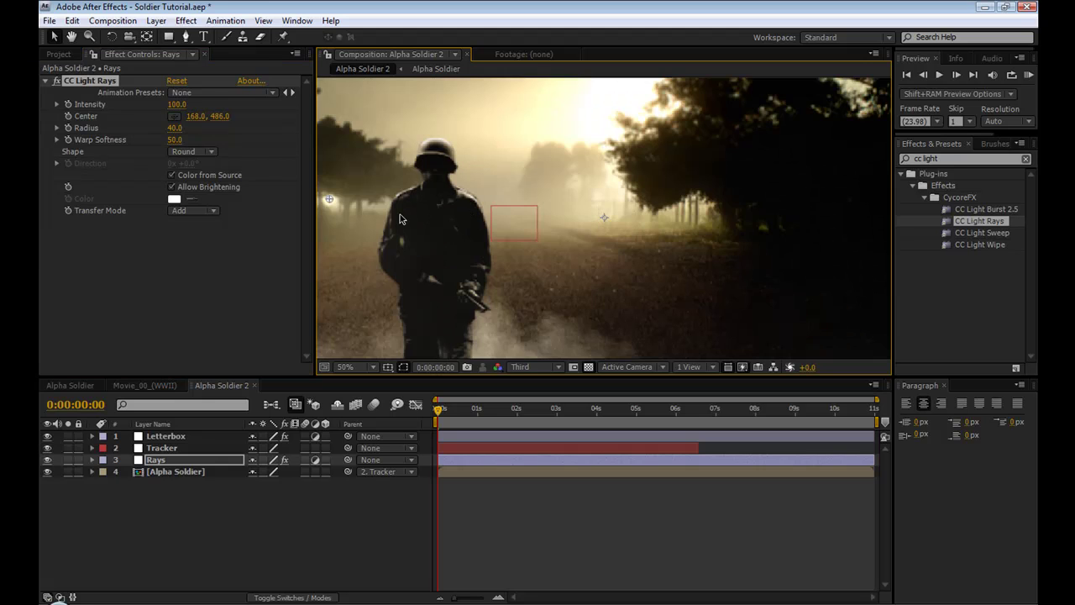
pyautogui.moveTo(400, 215); pyautogui.dragTo(521, 213)
pyautogui.moveTo(446, 202); pyautogui.dragTo(757, 106)
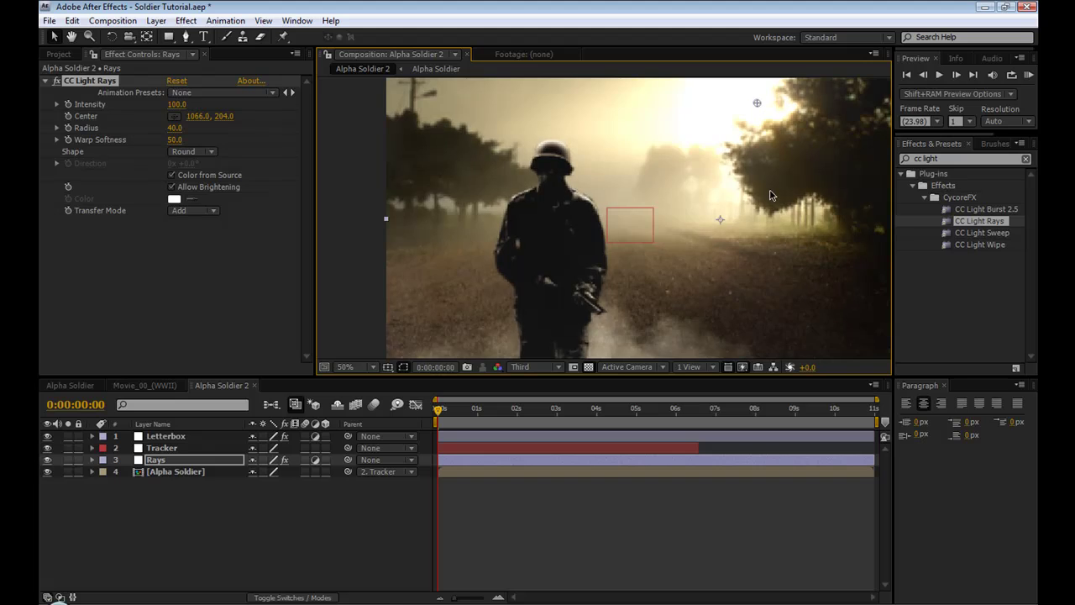
pyautogui.press(',')
pyautogui.press(',')
# Set Intensity to 252 and Radius to 92, refine Center to 1102, 176, and check later frames
pyautogui.moveTo(178, 109); pyautogui.dragTo(219, 129)
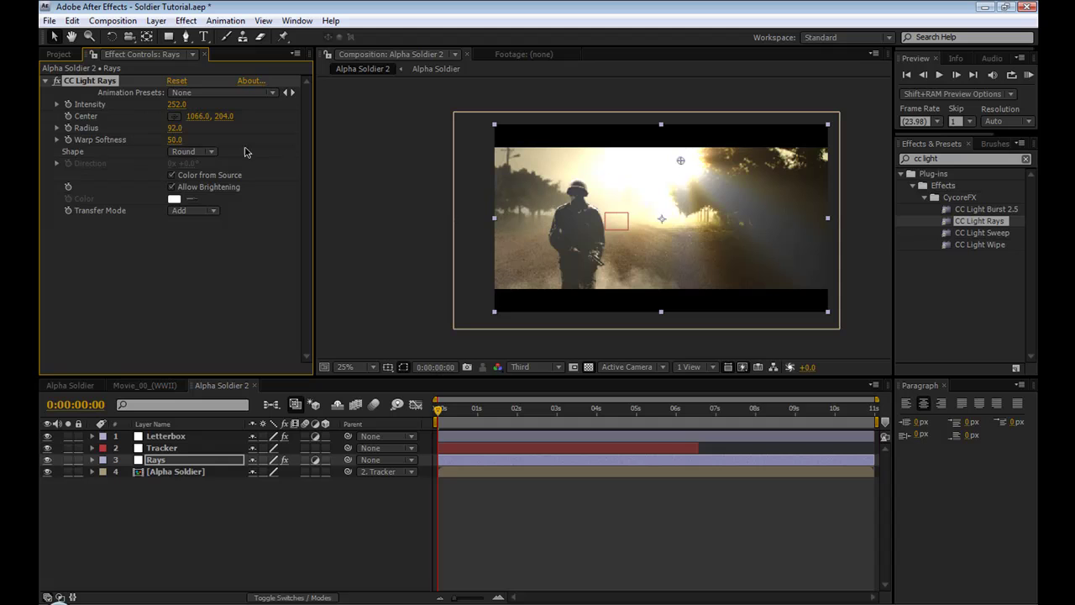
pyautogui.moveTo(686, 168)
pyautogui.mouseDown()
pyautogui.moveTo(669, 158)
pyautogui.moveTo(683, 172)
pyautogui.mouseUp()
pyautogui.moveTo(439, 410); pyautogui.dragTo(458, 411)
pyautogui.moveTo(677, 164)
pyautogui.mouseDown()
pyautogui.moveTo(704, 165)
pyautogui.moveTo(690, 158)
pyautogui.mouseUp()
pyautogui.moveTo(466, 411)
pyautogui.mouseDown()
pyautogui.moveTo(524, 409)
pyautogui.moveTo(456, 413)
pyautogui.mouseUp()
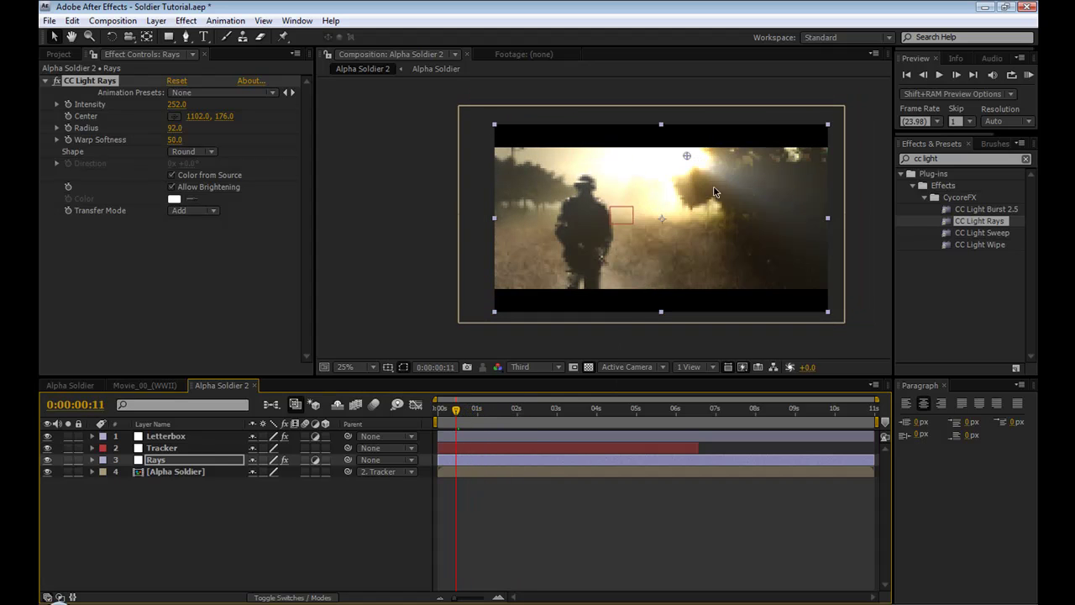
# Nudge the rays' centre and inspect the Letterbox, Tracker and Alpha Soldier layers
pyautogui.moveTo(688, 157)
pyautogui.mouseDown()
pyautogui.moveTo(653, 158)
pyautogui.moveTo(687, 158)
pyautogui.mouseUp()
pyautogui.click(91, 103)
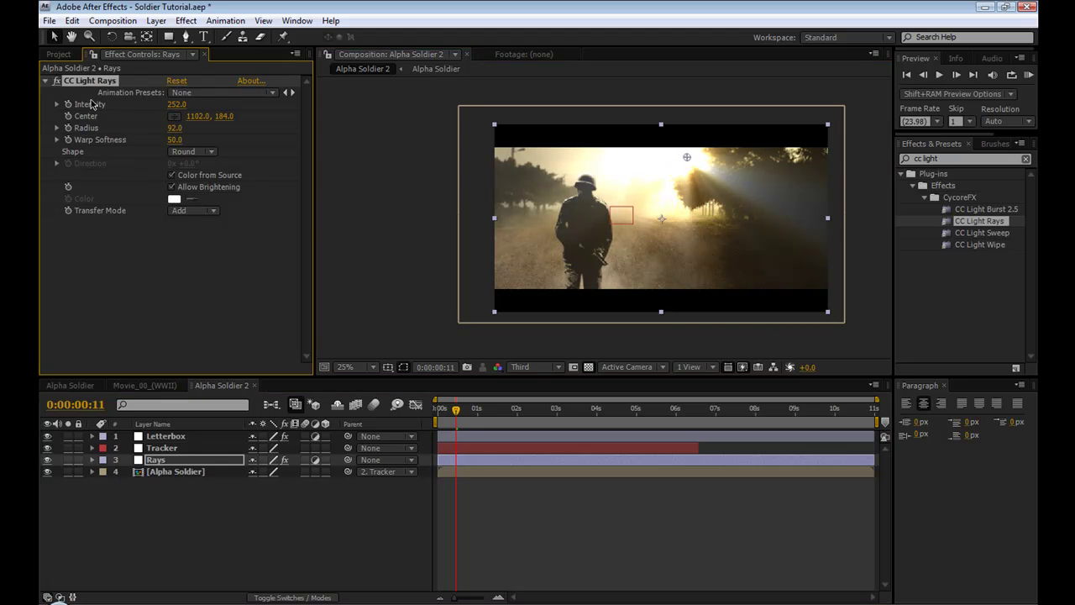
pyautogui.click(168, 437)
pyautogui.click(170, 447)
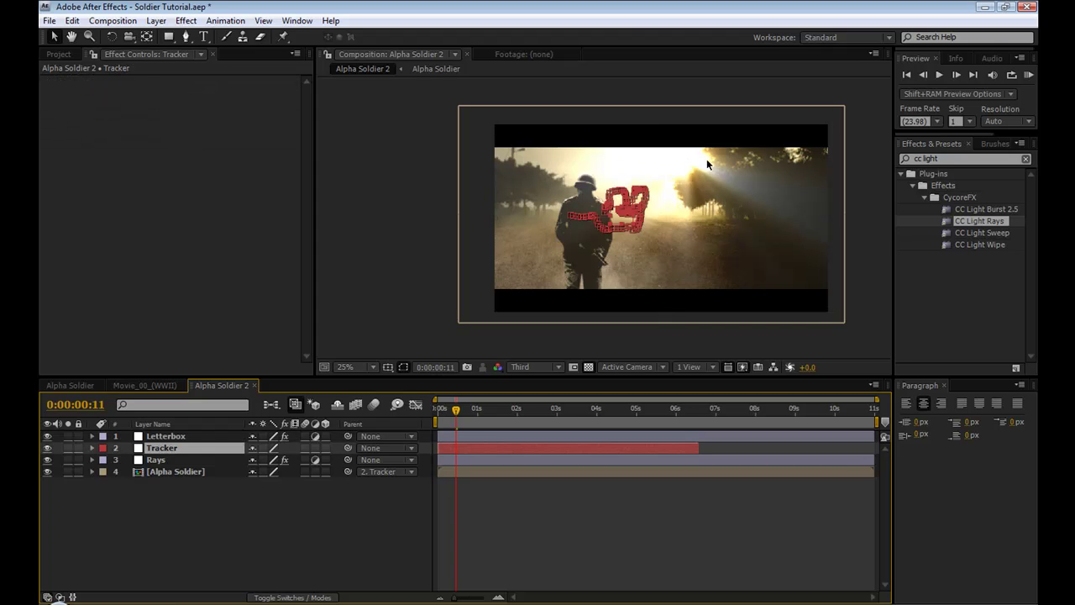
pyautogui.click(178, 471)
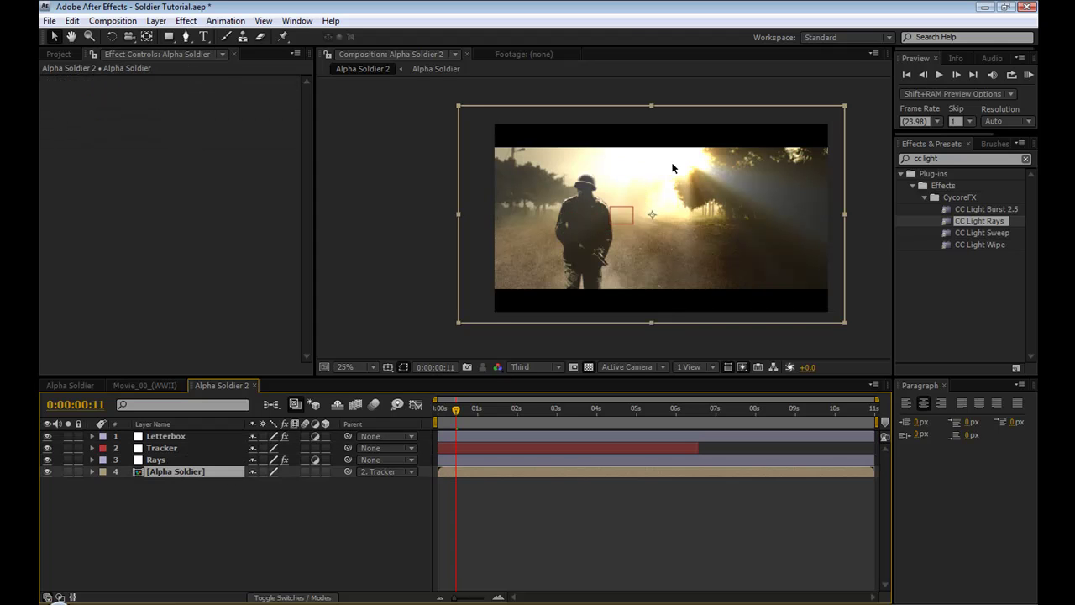
# Move the Rays layer's light-ray Center up to 1050, 156, then return to frame 0
pyautogui.click(156, 460)
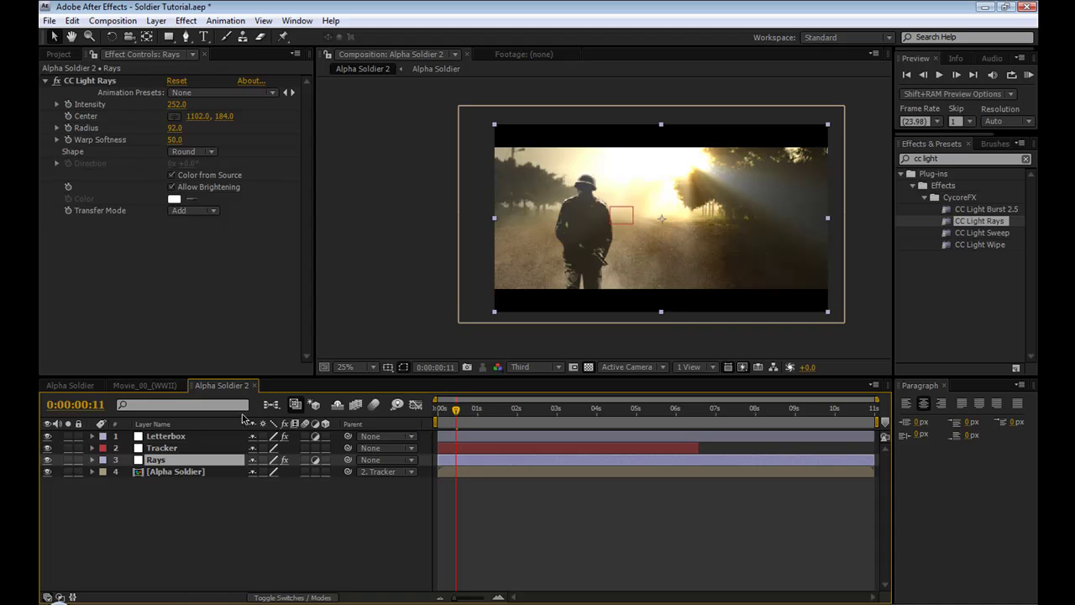
pyautogui.click(102, 86)
pyautogui.moveTo(684, 154)
pyautogui.mouseDown()
pyautogui.moveTo(643, 163)
pyautogui.moveTo(682, 150)
pyautogui.mouseUp()
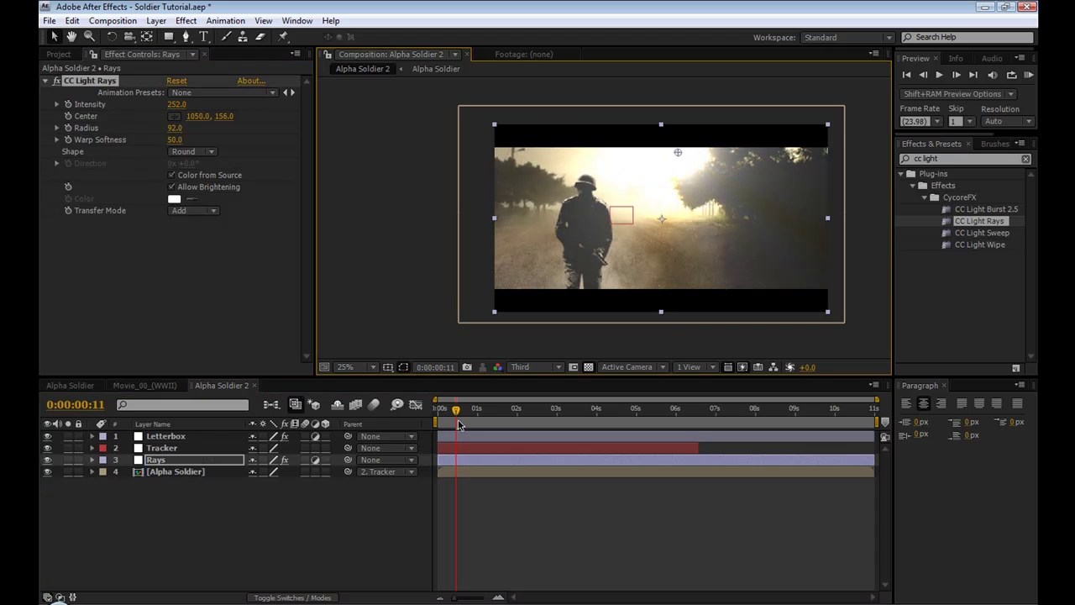
pyautogui.moveTo(477, 420); pyautogui.dragTo(425, 420)
pyautogui.click(108, 216)
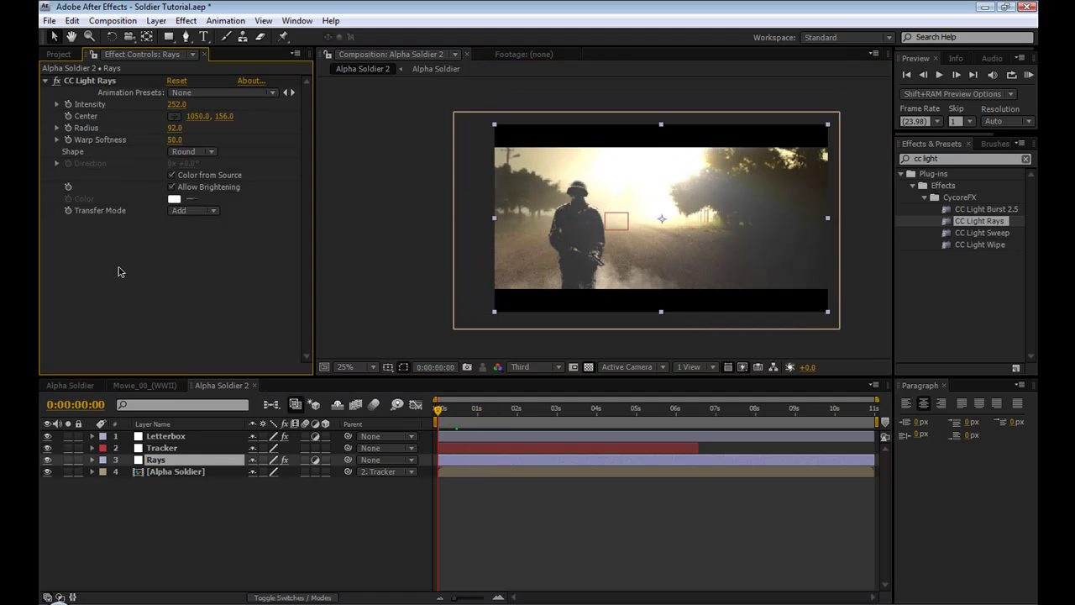
# Create a new adjustment layer, Adjustment Layer 8, and place it below Rays
pyautogui.click(46, 81)
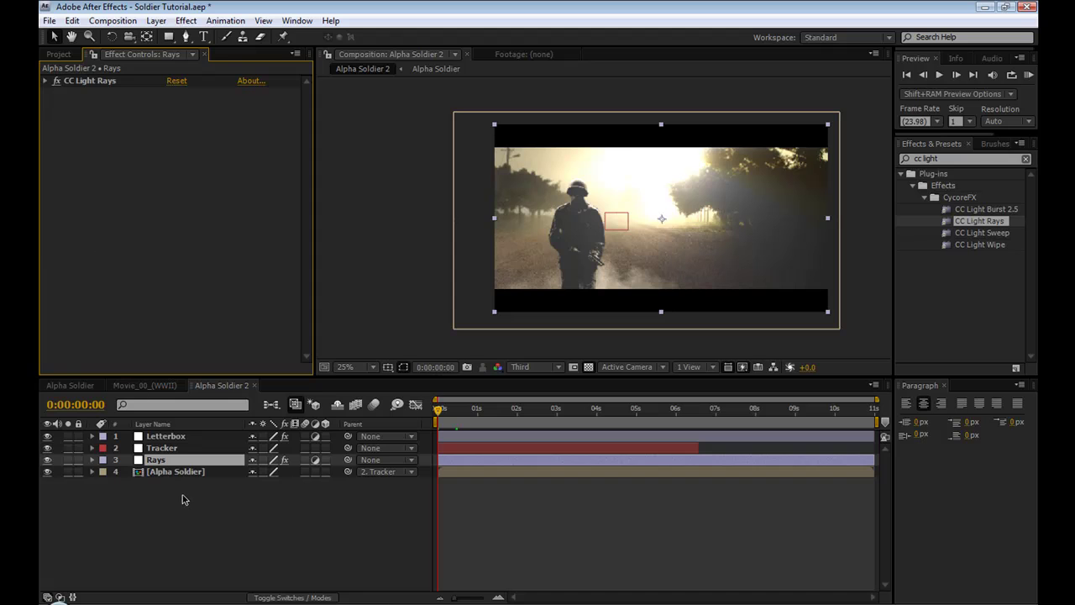
pyautogui.click(160, 20)
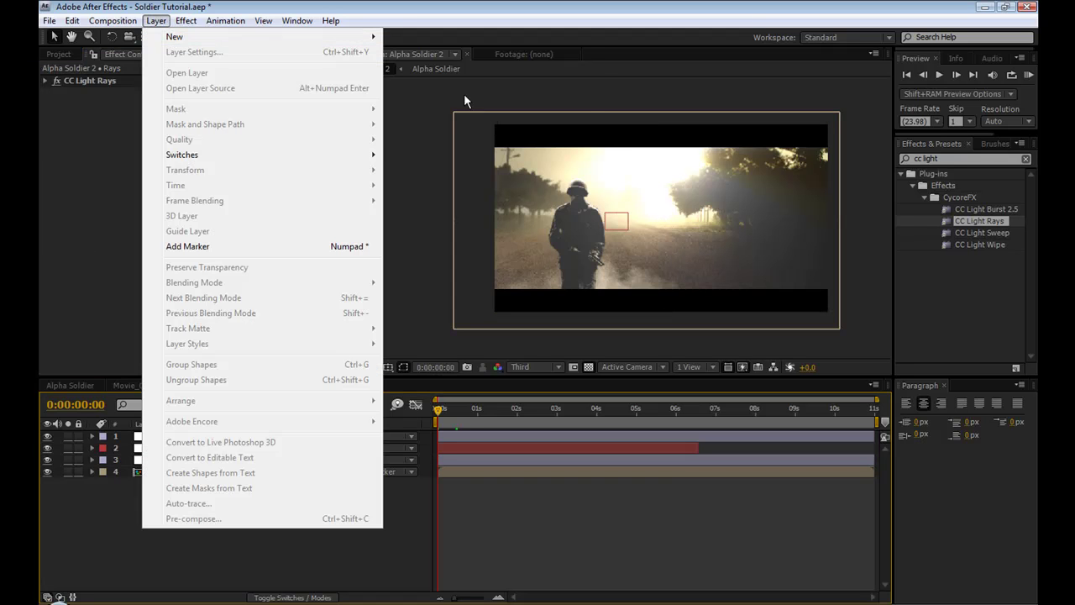
pyautogui.moveTo(356, 35)
pyautogui.click(433, 128)
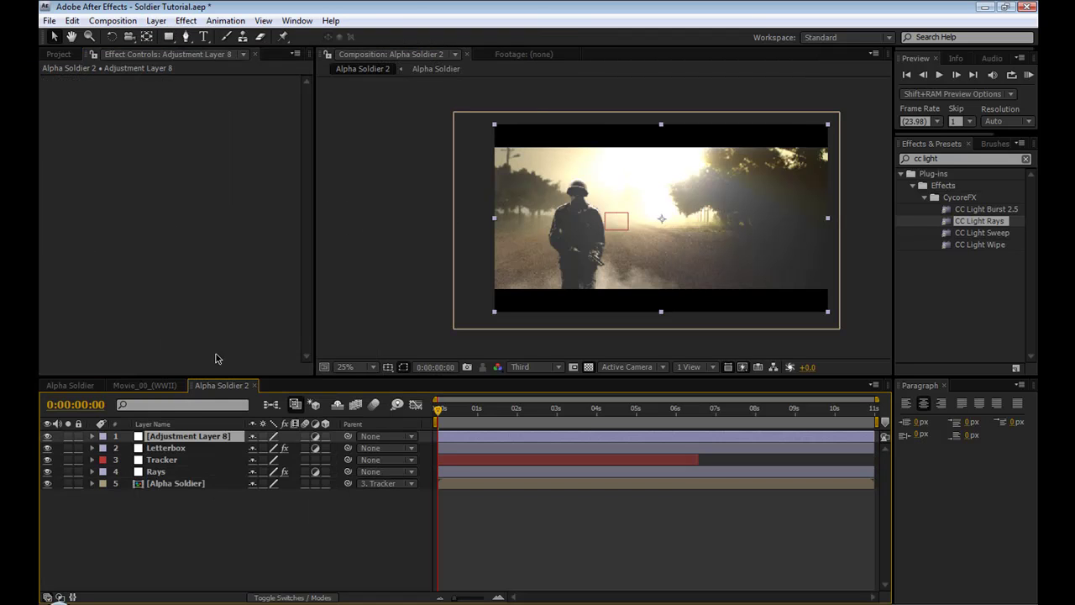
pyautogui.moveTo(185, 440); pyautogui.dragTo(179, 474)
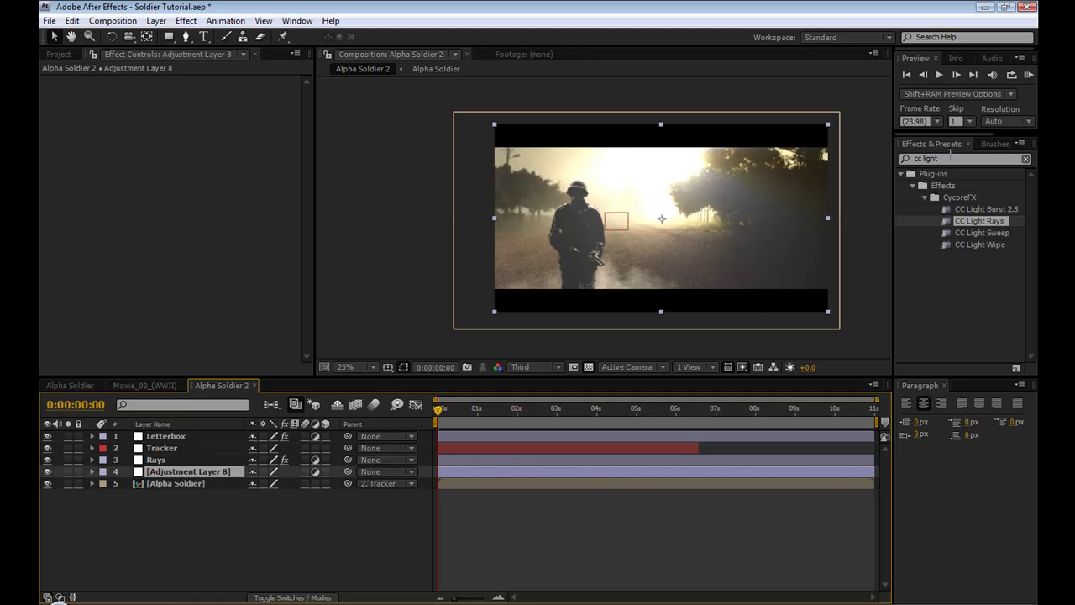
# Apply Glow to Adjustment Layer 8 with Threshold 77.3%, Radius 236, and Intensity 0.5
pyautogui.click(950, 158)
pyautogui.write('glow')
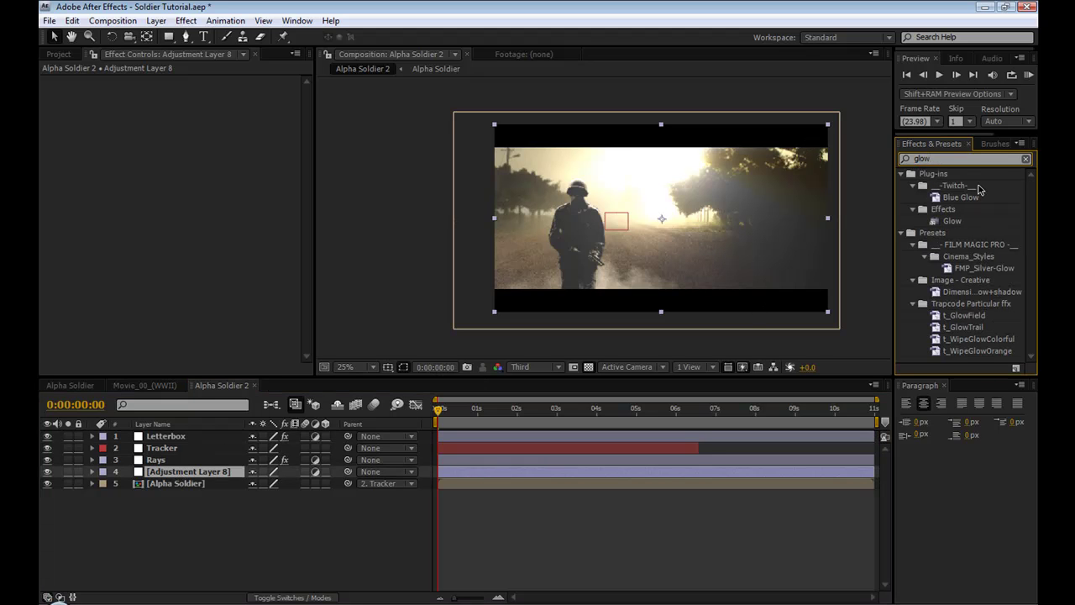
pyautogui.moveTo(952, 221); pyautogui.dragTo(165, 471)
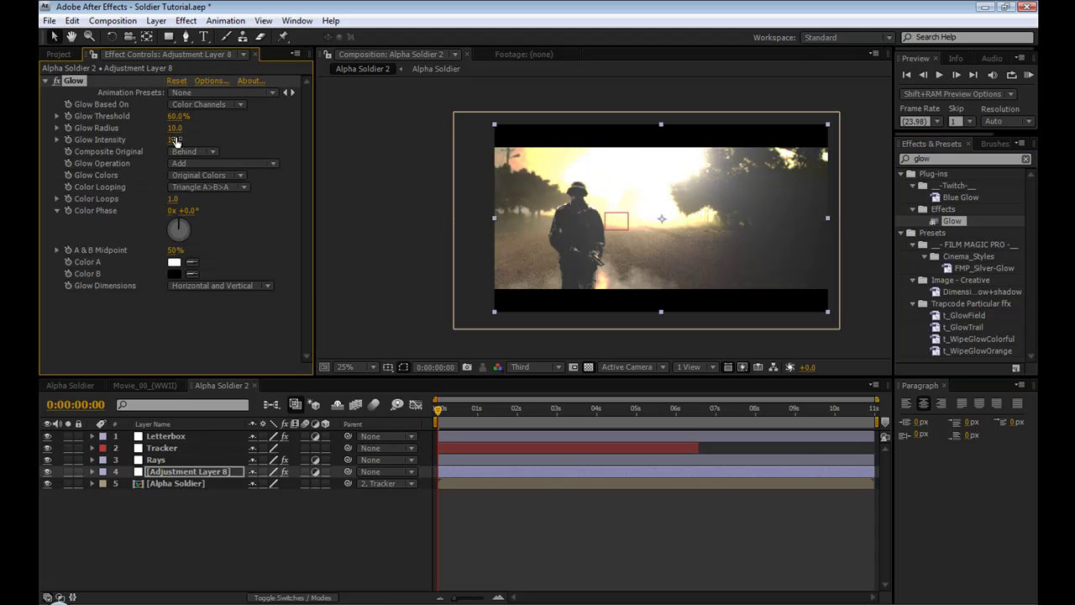
pyautogui.moveTo(174, 128); pyautogui.dragTo(362, 131)
pyautogui.moveTo(178, 118); pyautogui.dragTo(254, 126)
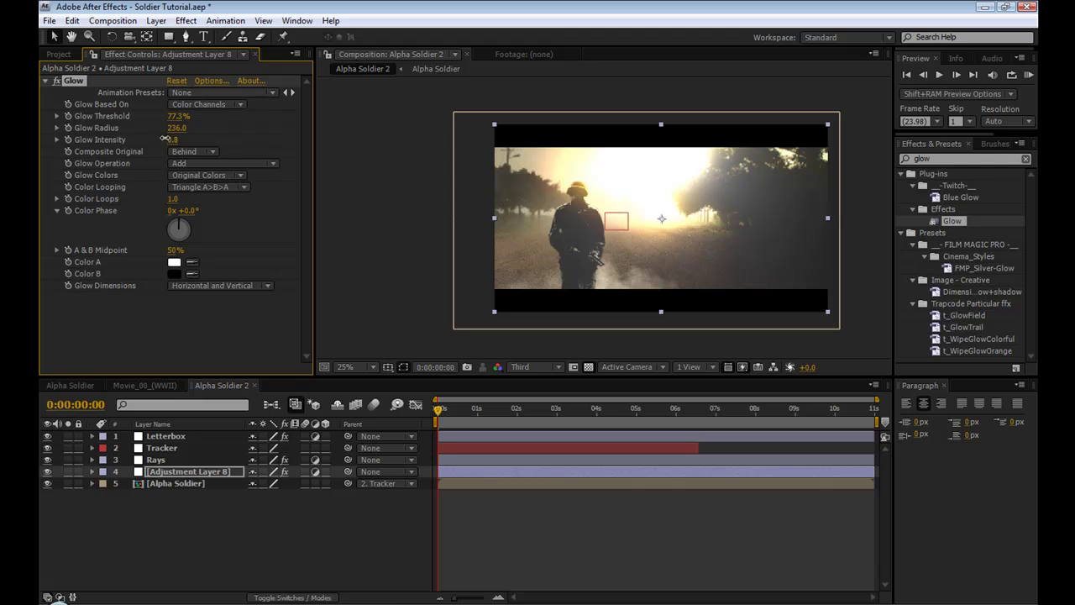
pyautogui.moveTo(162, 137); pyautogui.dragTo(140, 141)
pyautogui.click(421, 206)
pyautogui.scroll(2, 603, 217)
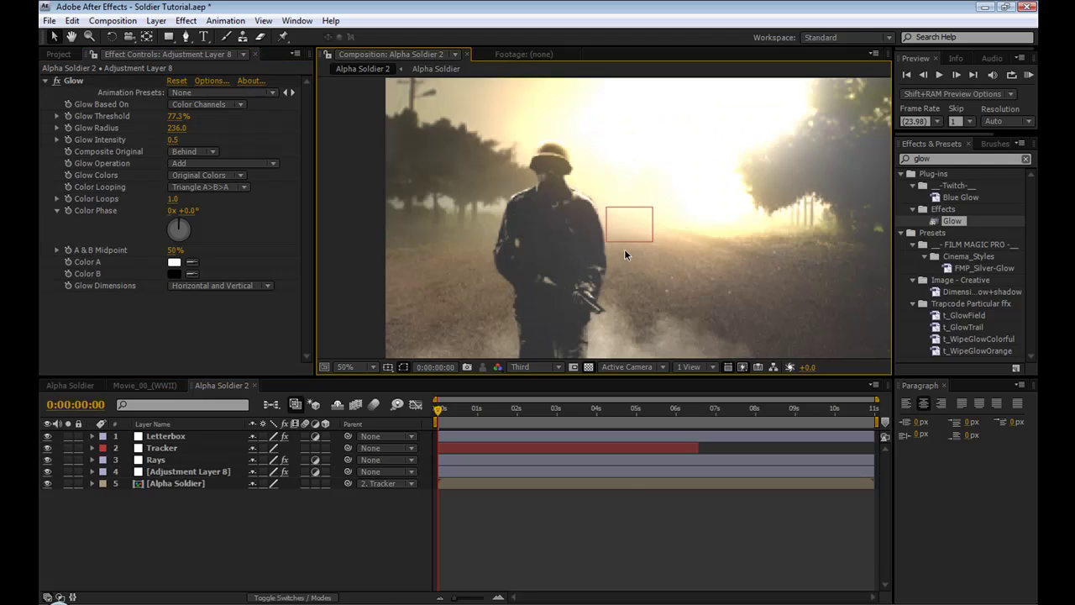
# Lower the Rays layer's CC Light Rays Intensity to 136 and preview later frames
pyautogui.click(155, 459)
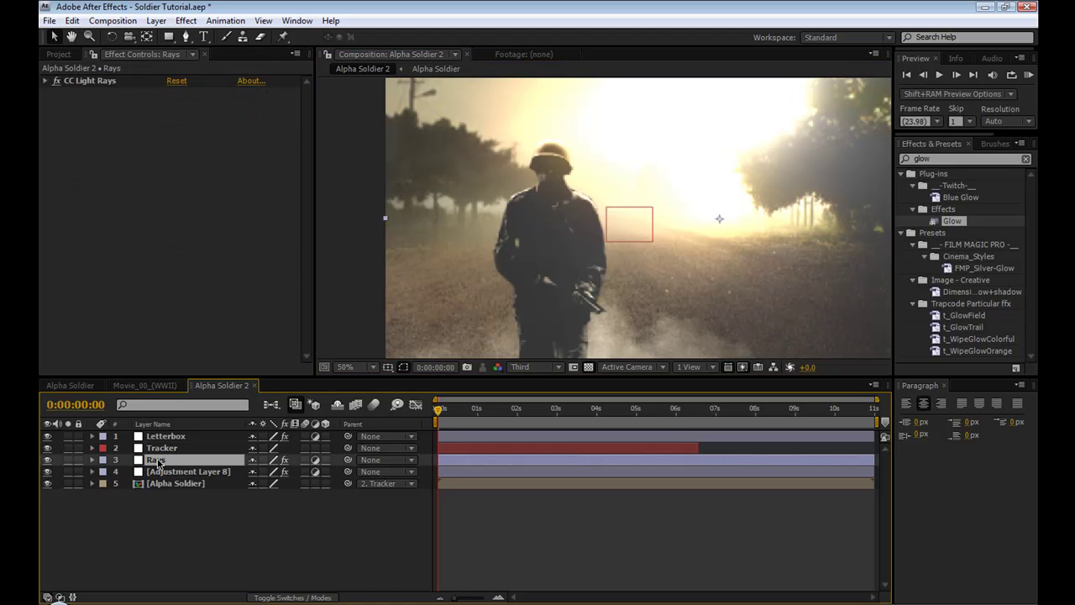
pyautogui.click(46, 82)
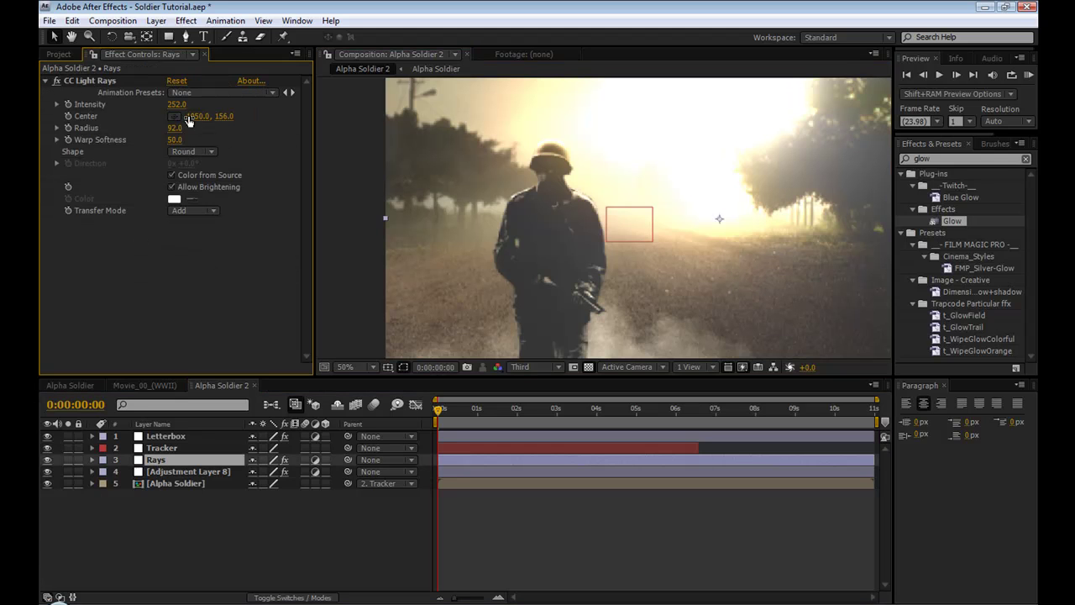
pyautogui.moveTo(177, 104); pyautogui.dragTo(81, 104)
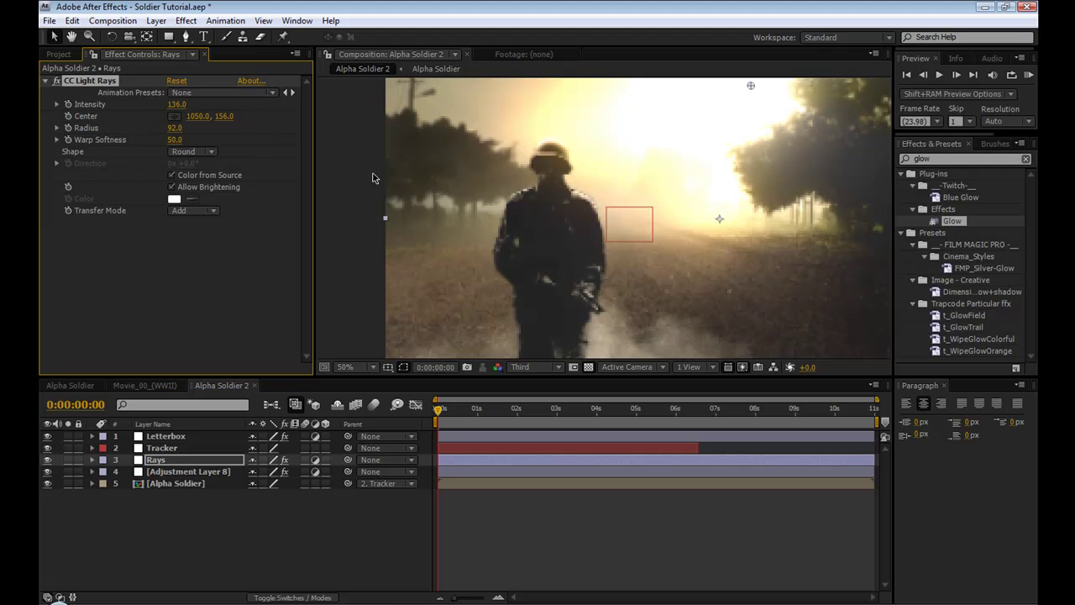
pyautogui.scroll(-2, 553, 323)
pyautogui.scroll(2, 619, 307)
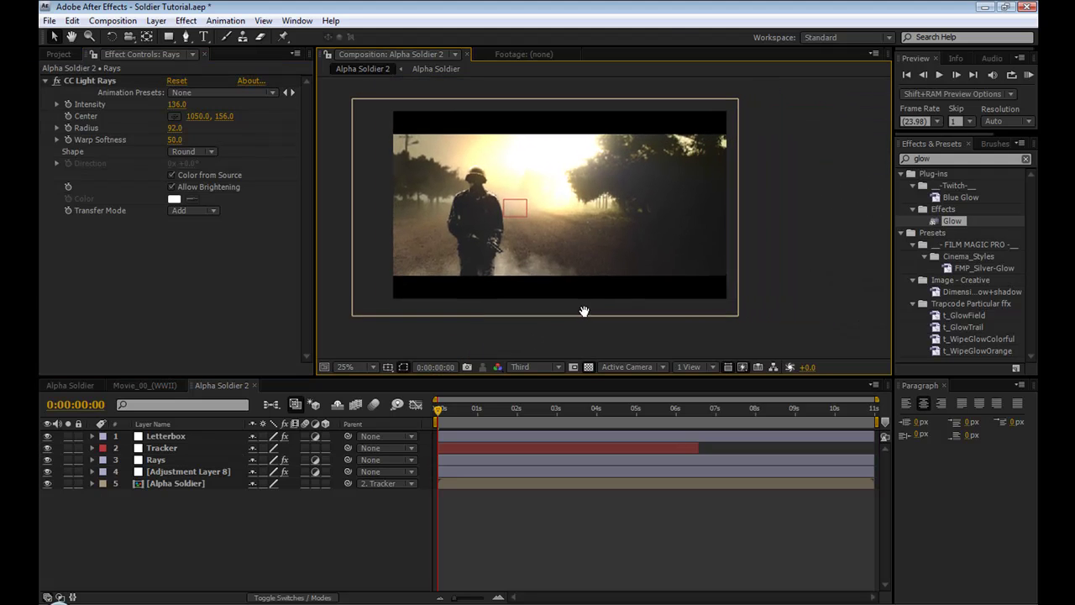
pyautogui.scroll(-2, 585, 314)
pyautogui.moveTo(483, 410); pyautogui.dragTo(621, 415)
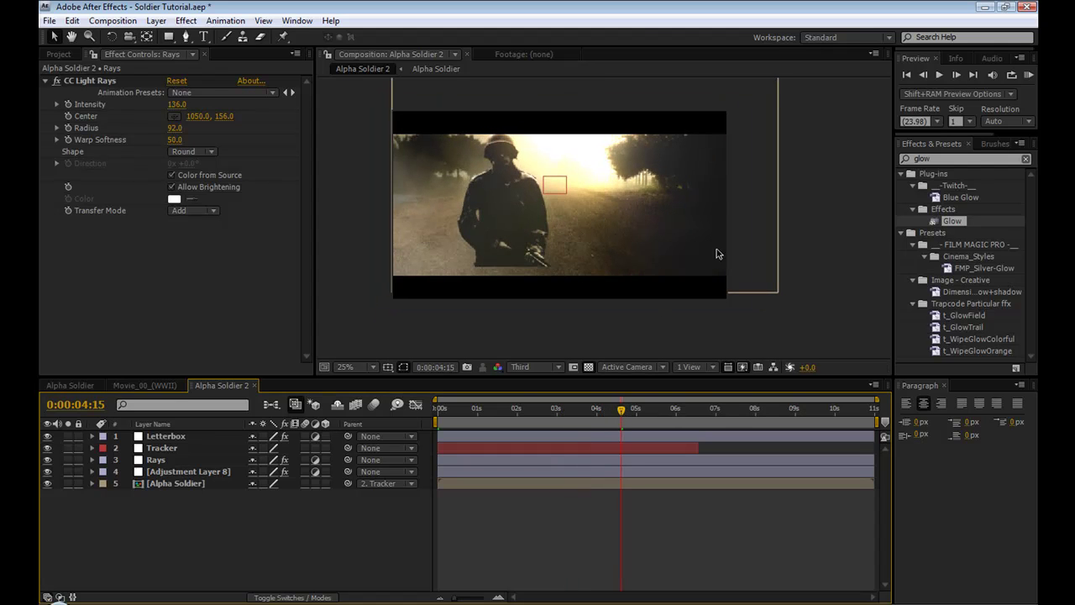
# Nudge the Alpha Soldier layer slightly down-left, deselect it, and scrub the timeline to review
pyautogui.moveTo(743, 235); pyautogui.dragTo(743, 244)
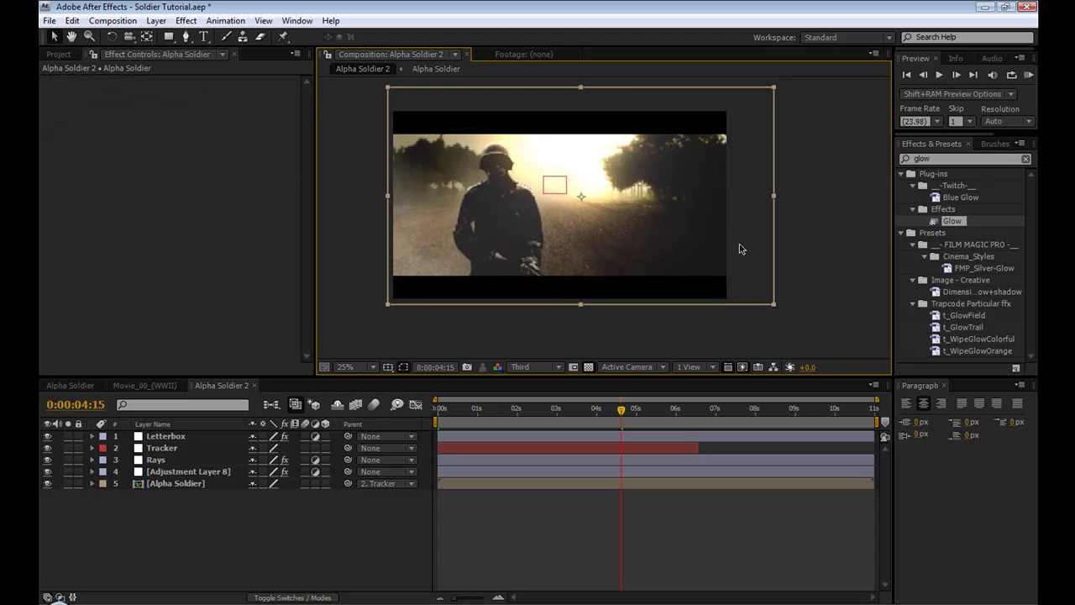
pyautogui.click(755, 354)
pyautogui.moveTo(622, 422); pyautogui.dragTo(440, 422)
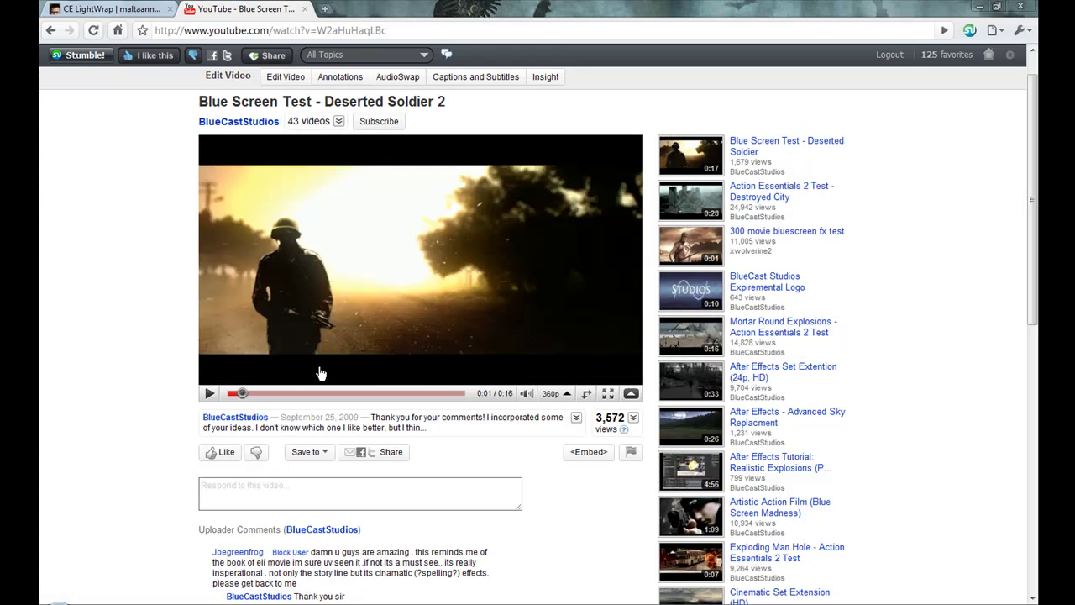
pyautogui.moveTo(242, 394); pyautogui.dragTo(311, 393)
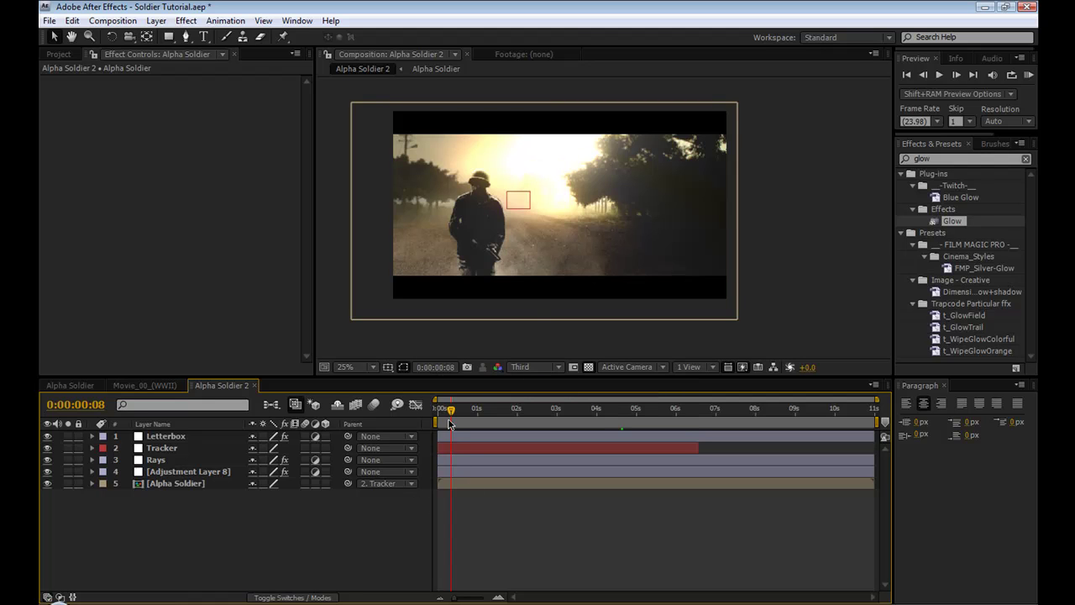
pyautogui.moveTo(452, 418); pyautogui.dragTo(531, 419)
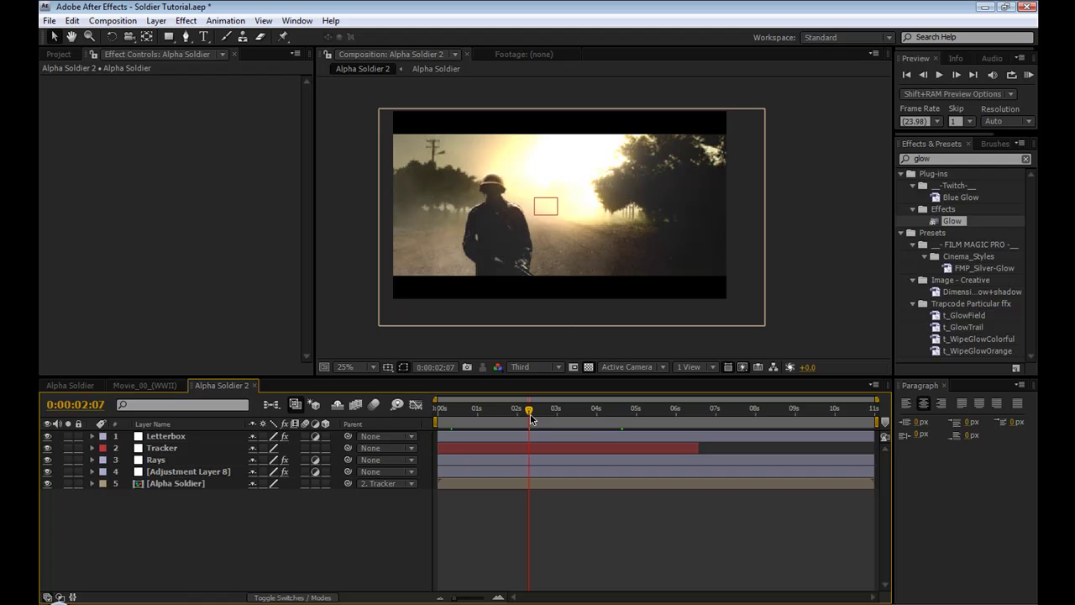